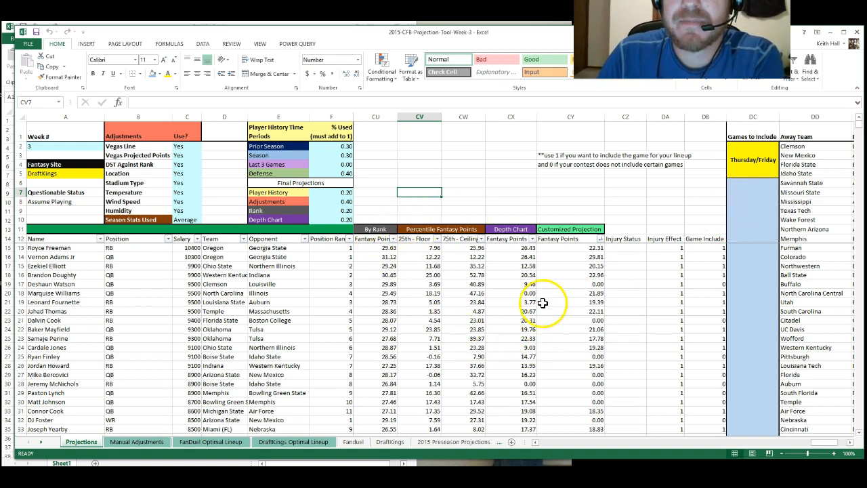
scroll(484, 258, "down", 6)
scroll(479, 260, "up", 6)
scroll(480, 260, "down", 6)
scroll(480, 261, "up", 6)
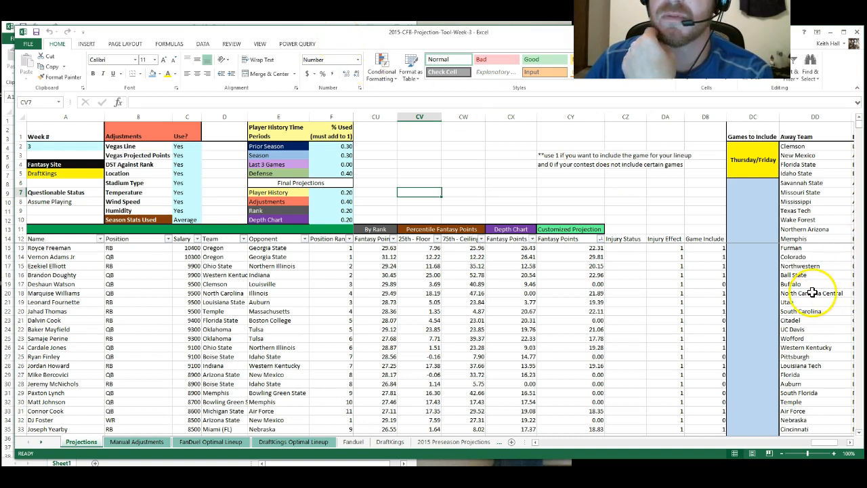
Set the Fantasy Site on the Projections sheet to FanDuel
left_click_drag(835, 449, 844, 451)
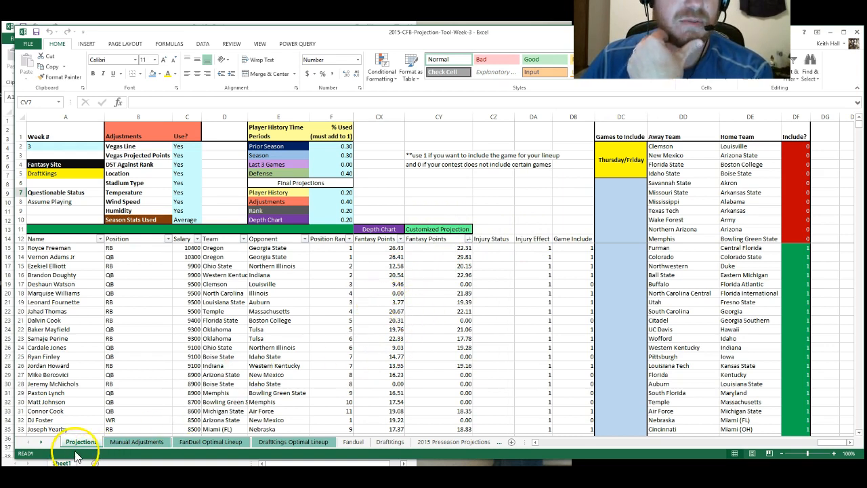
left_click(91, 173)
left_click(109, 174)
left_click(102, 183)
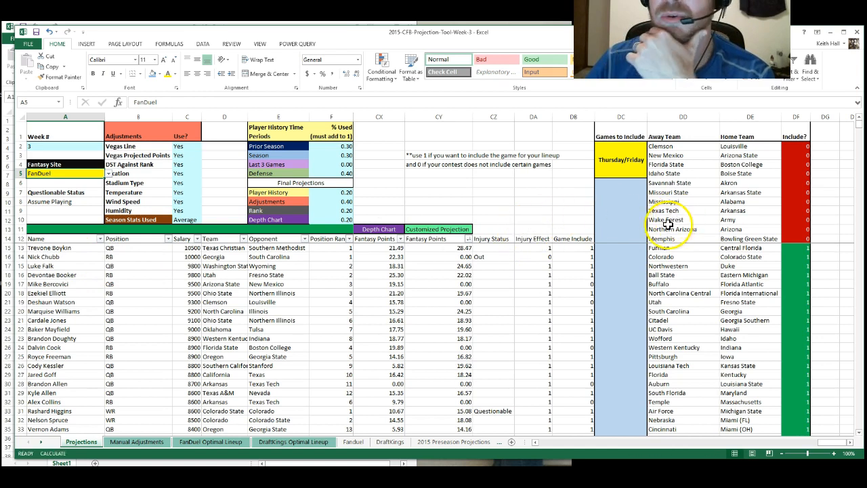
Set the Include? value to 1 for each game from Savannah State at Akron through Memphis at Bowling Green State
left_click(792, 183)
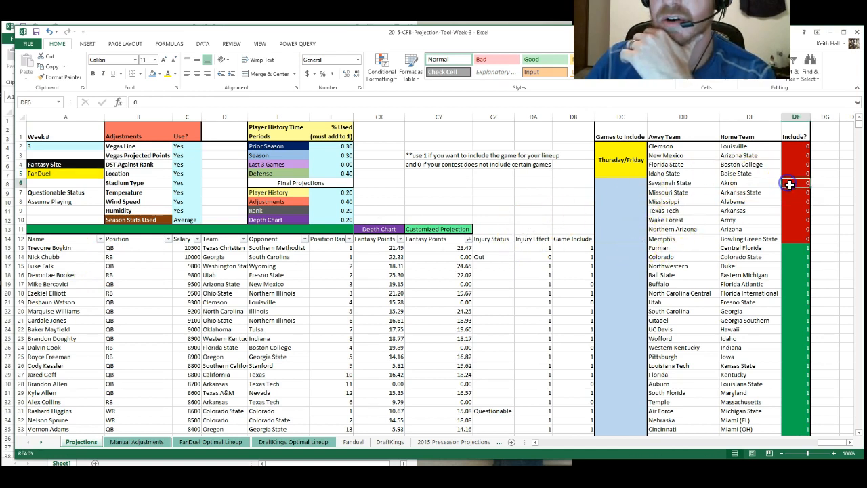
type("1")
key("Return")
type("1")
key("Return")
type("1")
key("Return")
type("1")
key("Return")
type("1")
key("Return")
type("1")
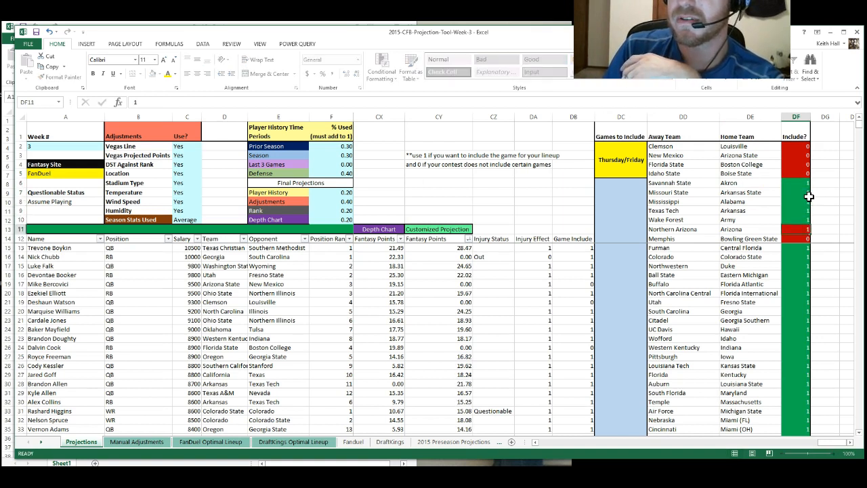
key("Return")
type("1")
key("Return")
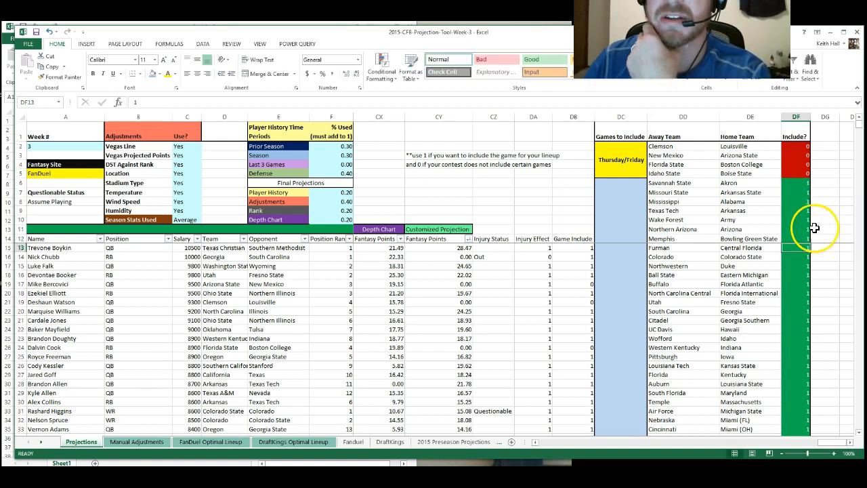
Look through the Saturday games and the player list, and check the FanDuel Optimal Lineup sheet
scroll(602, 218, "down", 6)
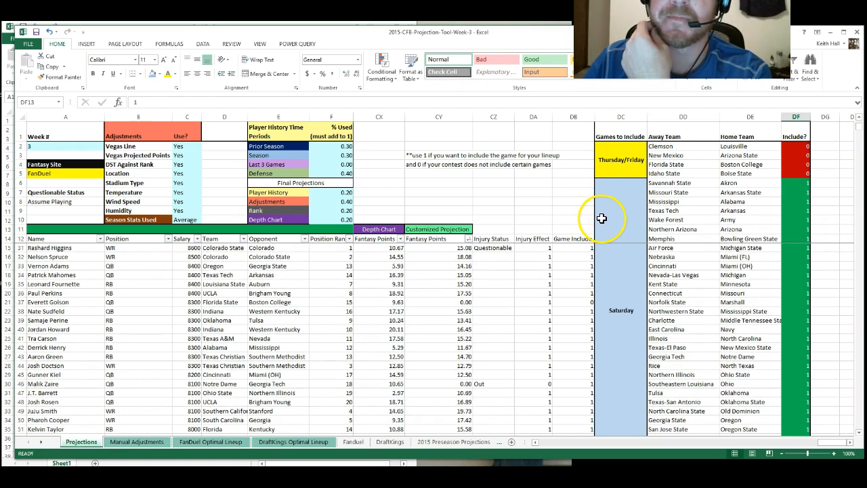
scroll(602, 219, "up", 6)
scroll(599, 216, "down", 4)
scroll(583, 204, "up", 4)
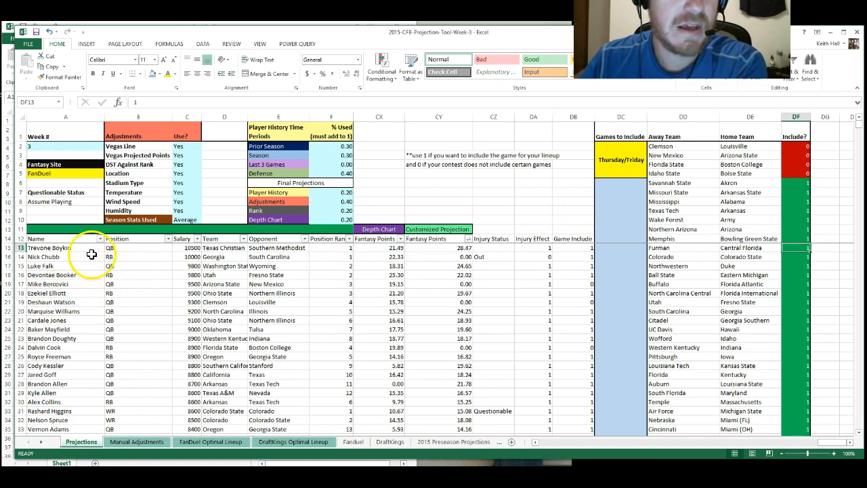
left_click(41, 239)
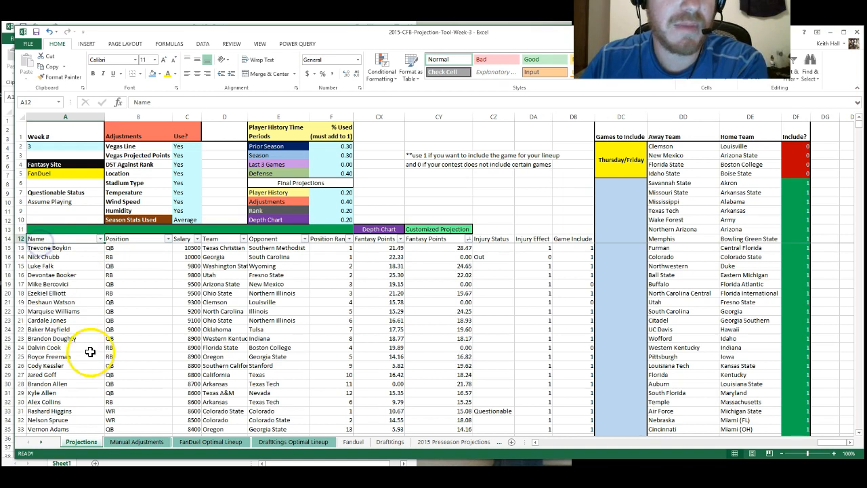
left_click_drag(67, 241, 341, 238)
left_click(684, 193)
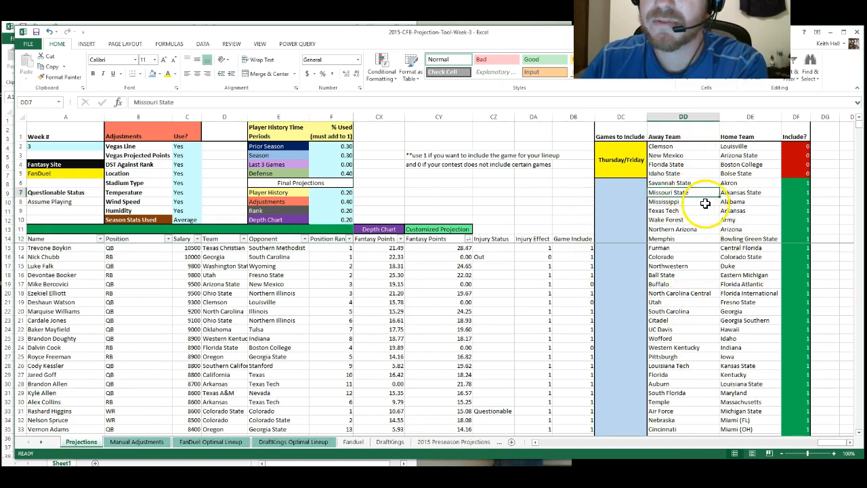
scroll(703, 211, "down", 8)
scroll(703, 211, "down", 9)
scroll(738, 294, "up", 10)
scroll(737, 293, "up", 7)
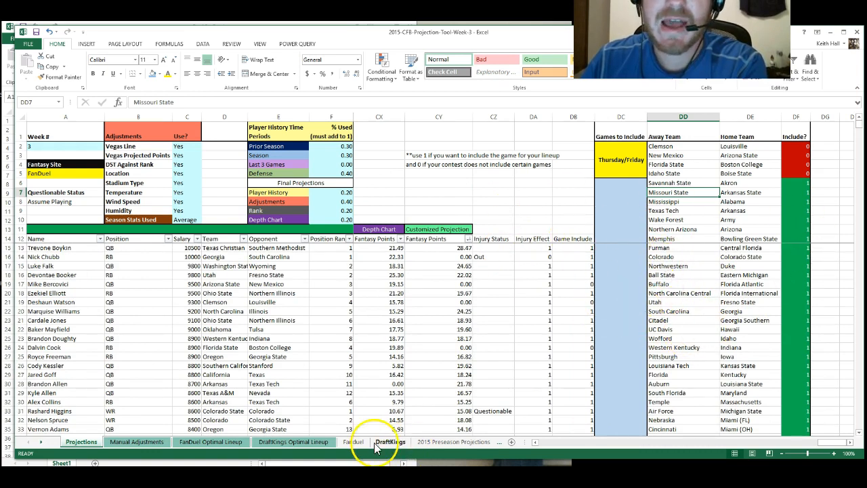
left_click(205, 444)
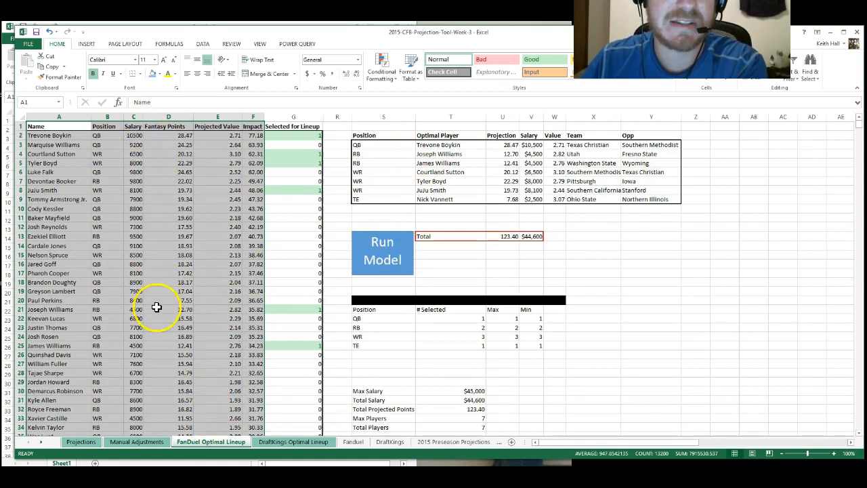
left_click(81, 441)
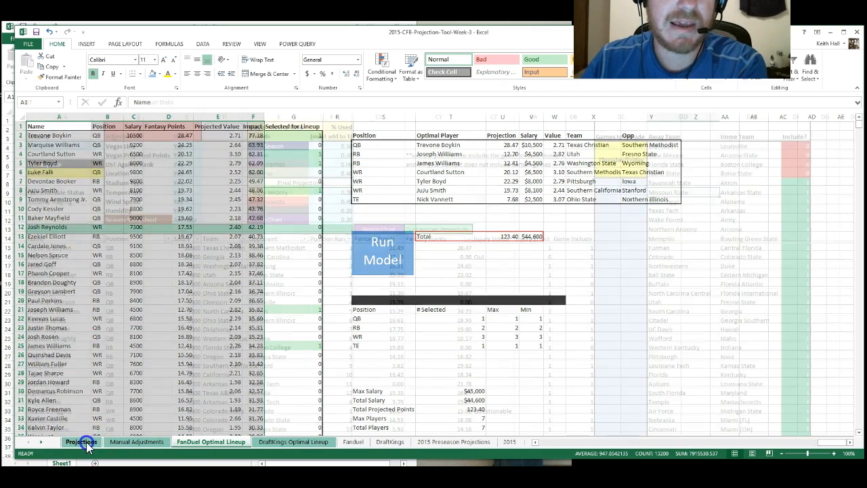
Copy the Name through Defense Rank columns on the Projections sheet, from header row 12 to the last player in row 1733
left_click(72, 240)
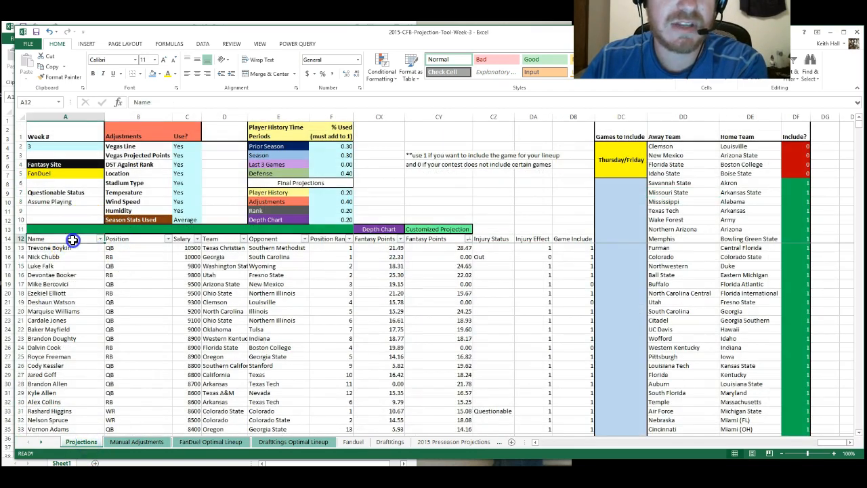
left_click_drag(73, 240, 389, 238)
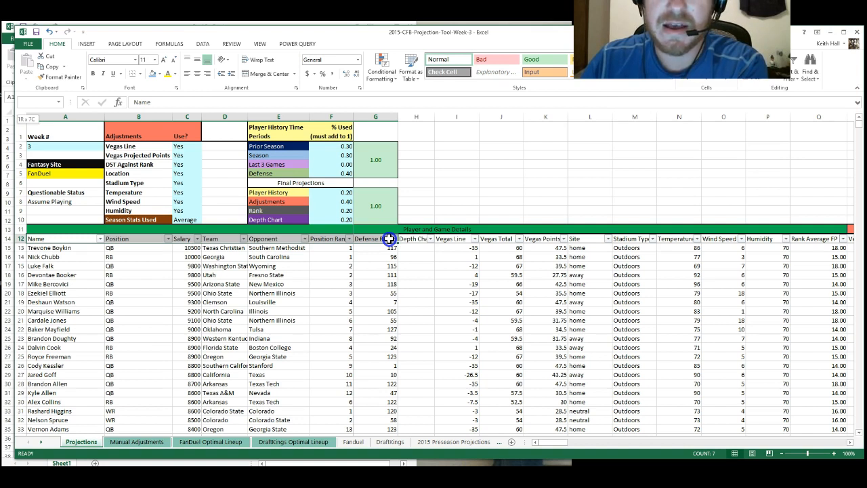
left_click_drag(389, 238, 367, 423)
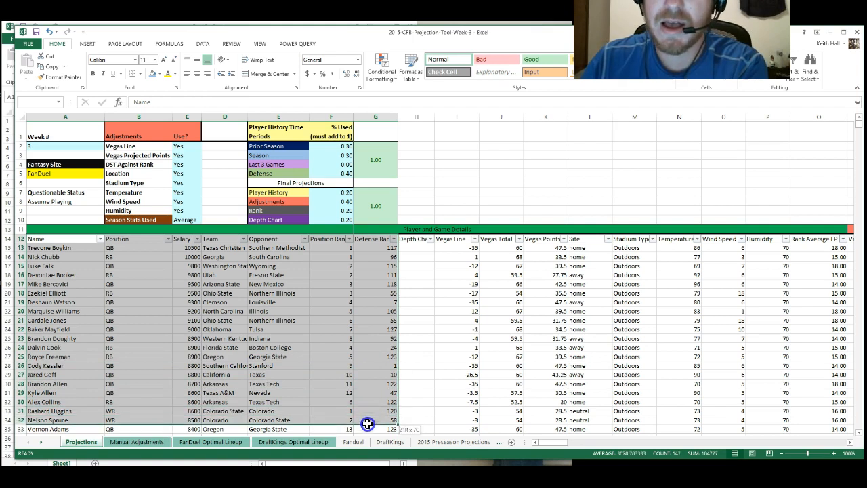
left_click_drag(367, 423, 401, 429)
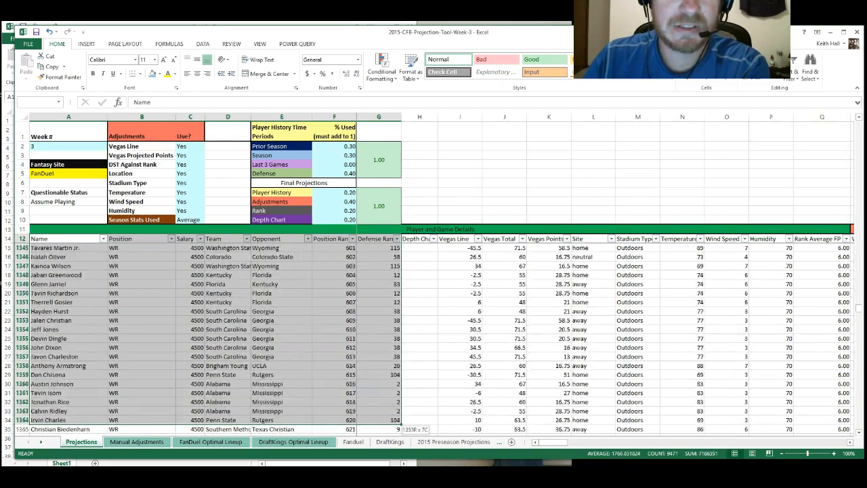
left_click_drag(401, 429, 402, 429)
left_click_drag(384, 390, 386, 341)
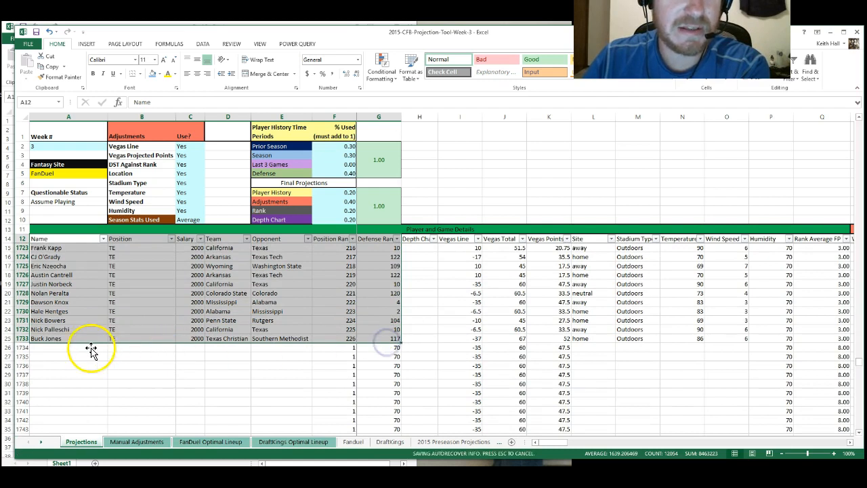
right_click(160, 315)
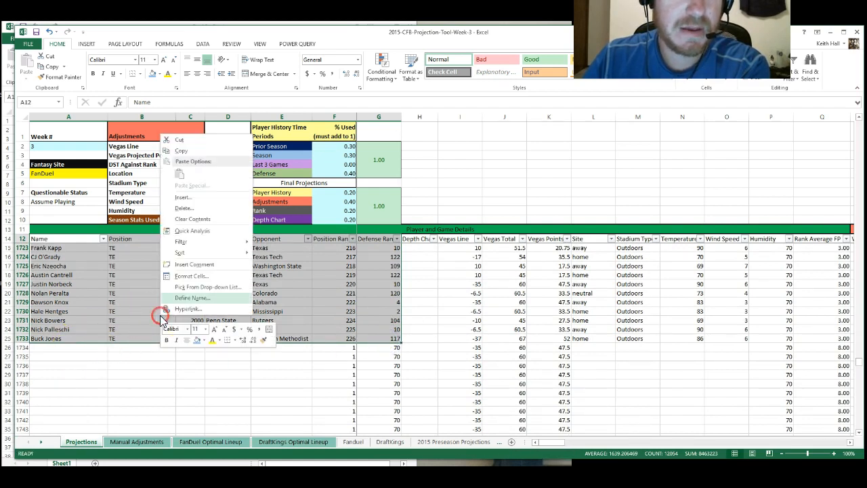
left_click(194, 150)
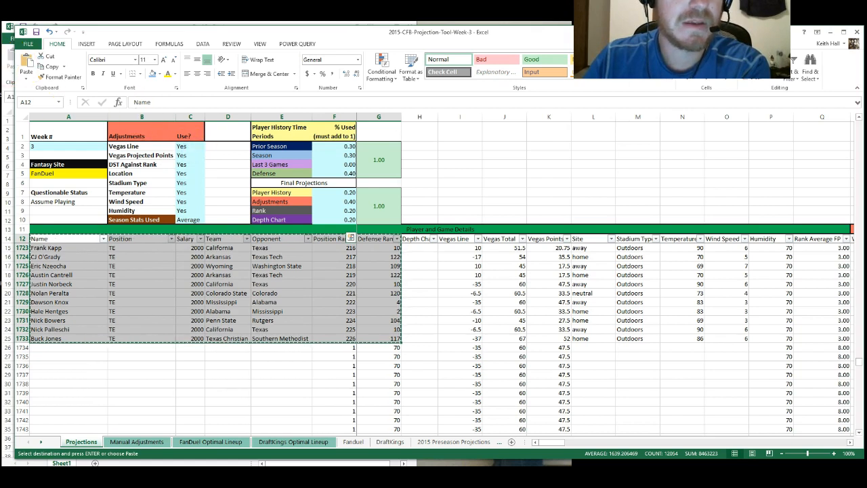
Switch to the blank Book2 workbook, widen its window, and paste the copied player table as values starting at A1
left_click(831, 32)
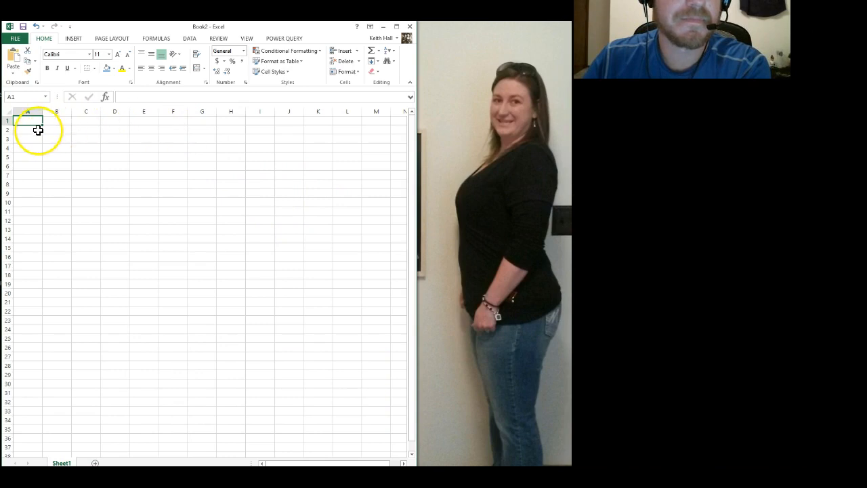
left_click_drag(419, 64, 742, 65)
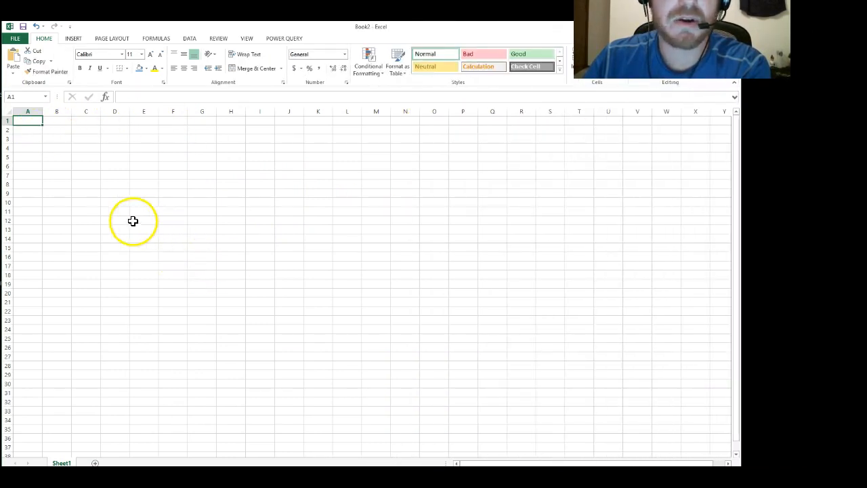
right_click(26, 120)
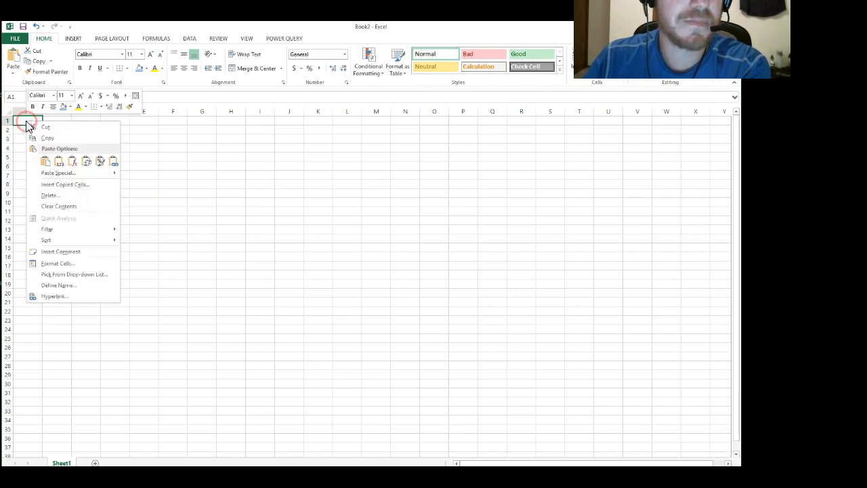
left_click(62, 162)
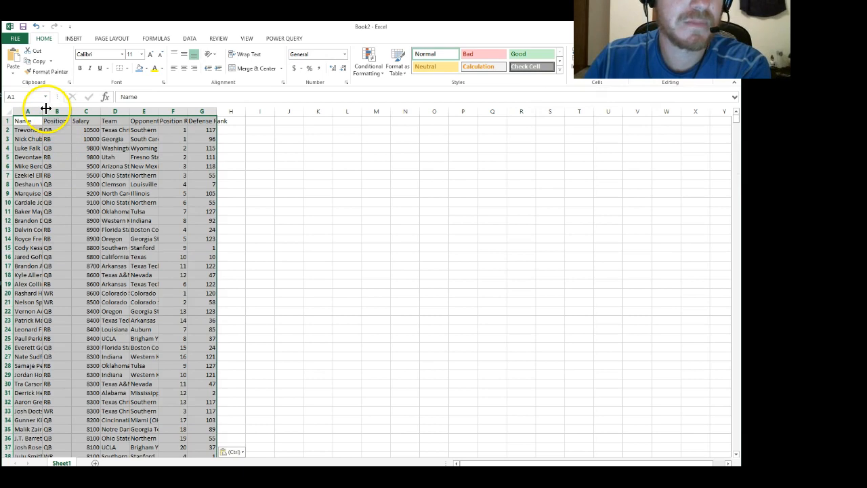
Widen the Name, Salary, Team, Opponent, Position Rank and Defense Rank columns so their contents fit
left_click_drag(42, 112, 118, 117)
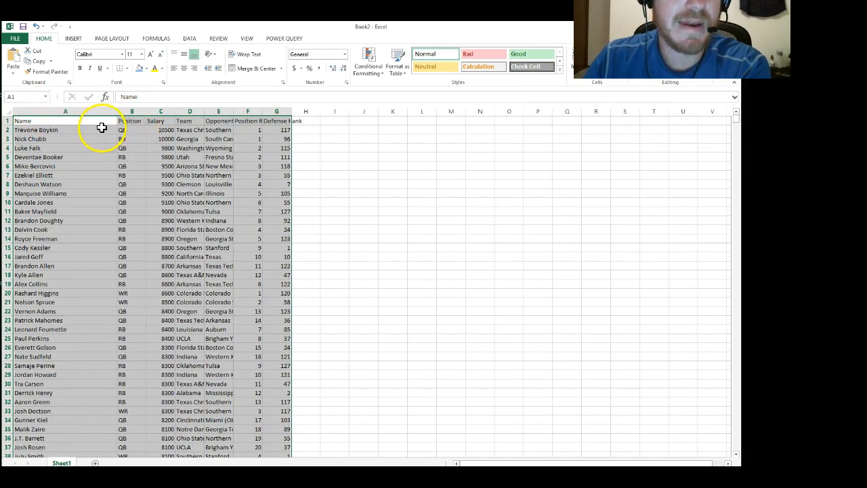
left_click_drag(292, 112, 322, 117)
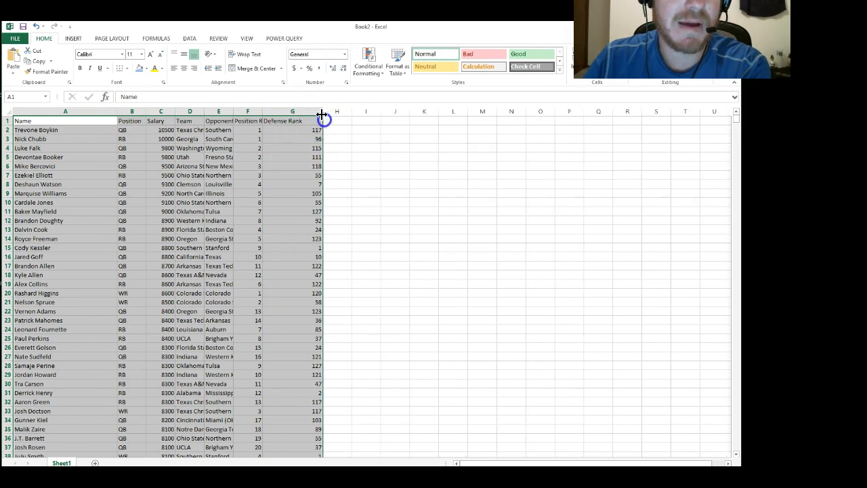
left_click_drag(263, 112, 296, 120)
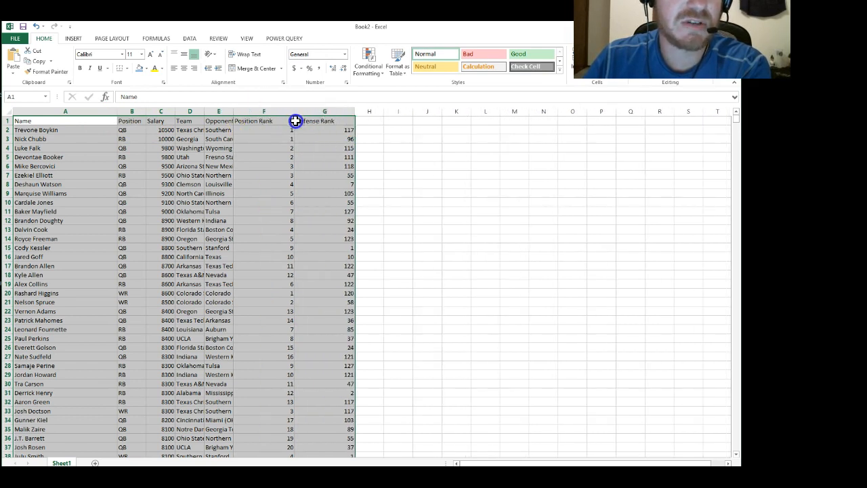
left_click_drag(232, 113, 289, 124)
left_click_drag(204, 112, 258, 129)
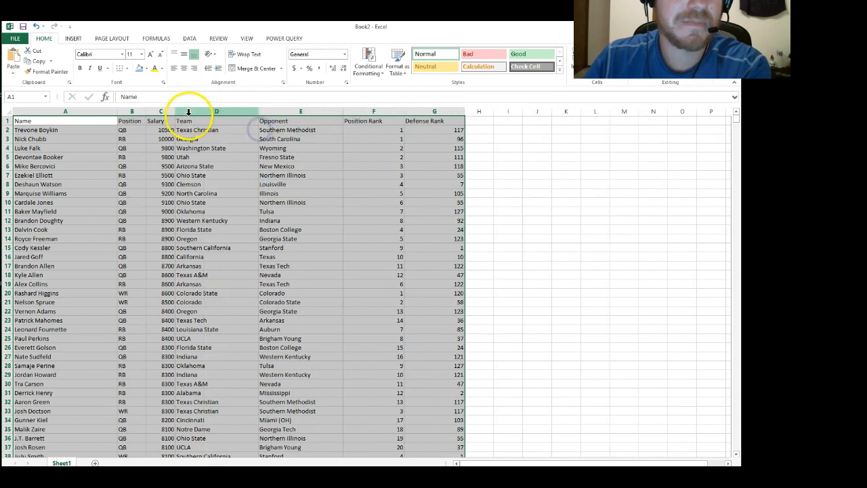
left_click_drag(199, 124, 200, 122)
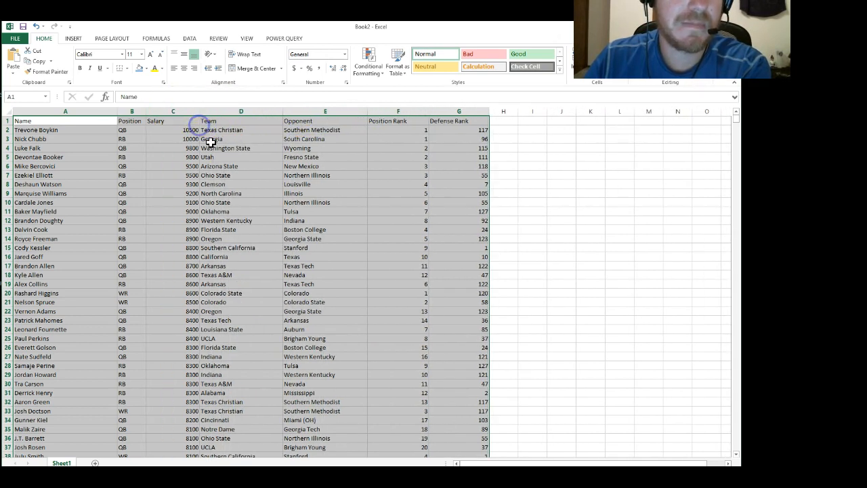
Center the contents of columns B through G, from Position to Defense Rank
left_click_drag(146, 112, 441, 107)
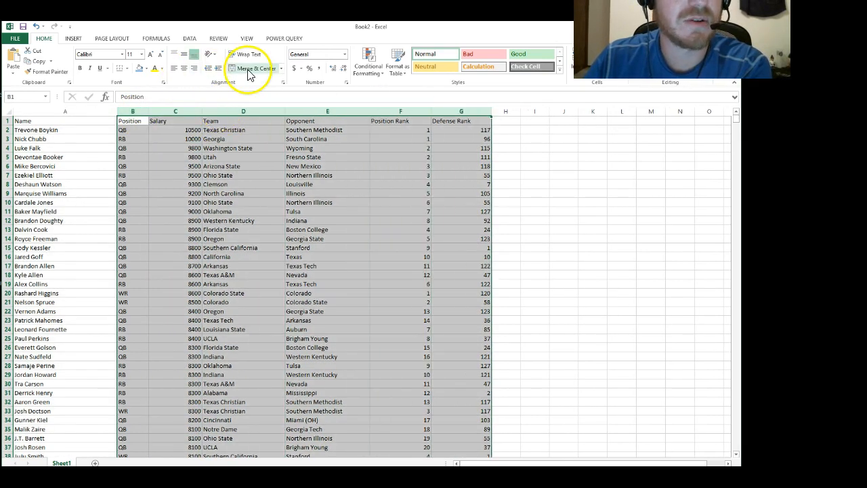
left_click(184, 69)
left_click(537, 194)
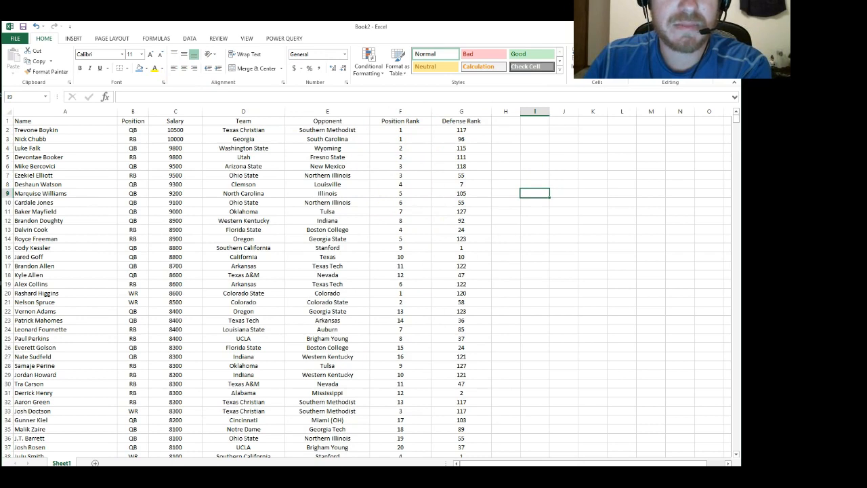
Switch back to the 2015-CFB-Projection-Tool-Week-3 workbook and copy the Vegas Line, Vegas Total and Vegas Points columns from row 12 to row 1733
mouse_move(344, 478)
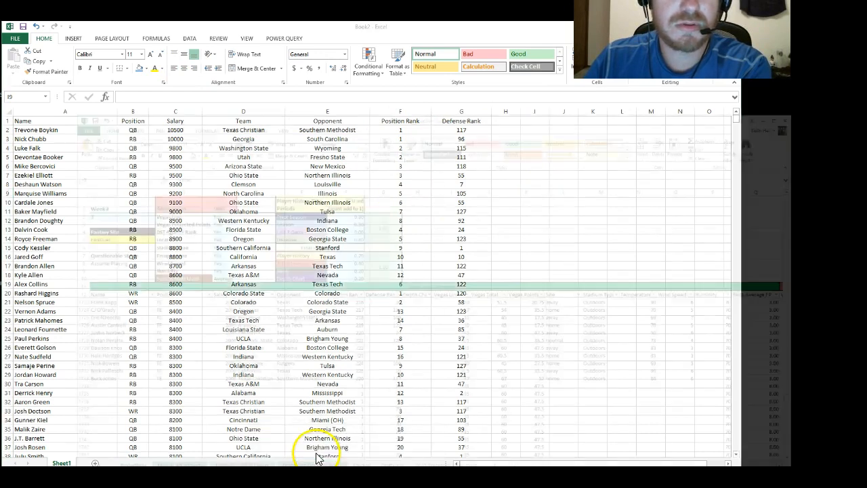
left_click(315, 447)
left_click_drag(468, 337, 525, 240)
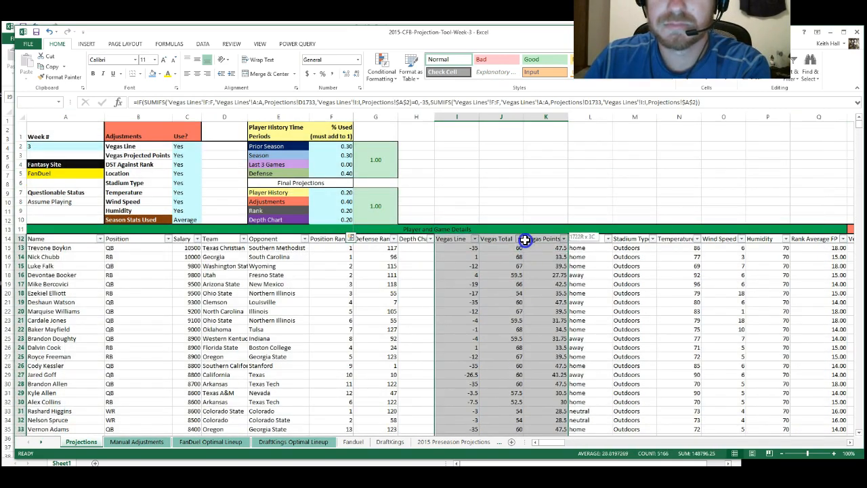
right_click(499, 259)
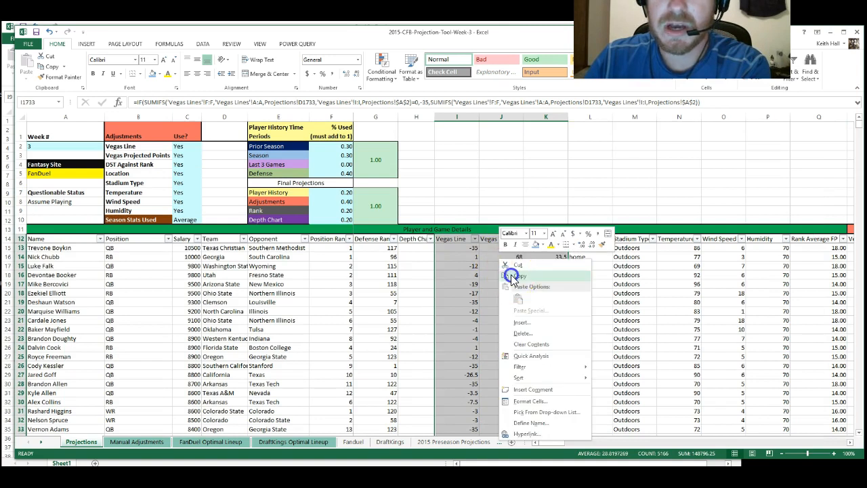
left_click(513, 276)
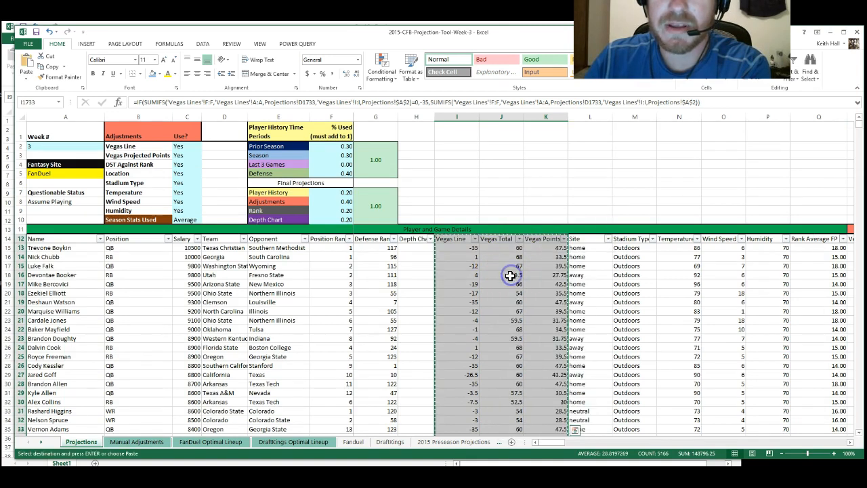
Switch to the Book2 workbook and paste the copied Vegas columns as values starting at H1
left_click(827, 32)
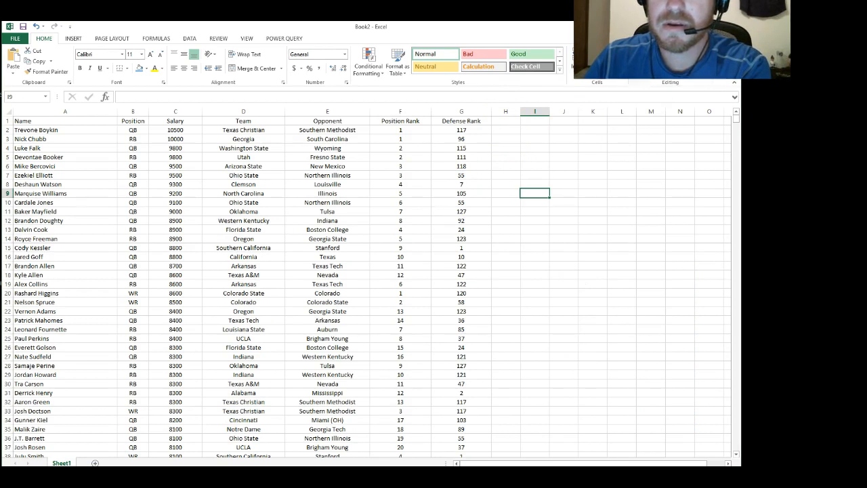
left_click(506, 122)
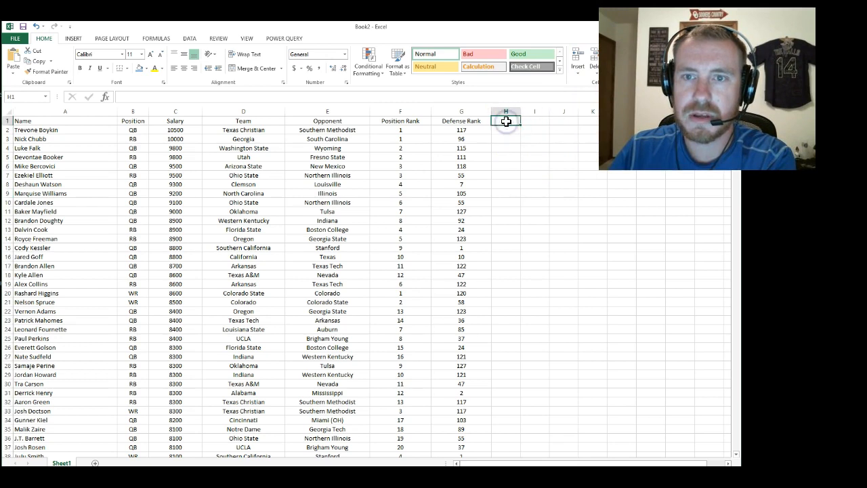
right_click(507, 121)
left_click(536, 164)
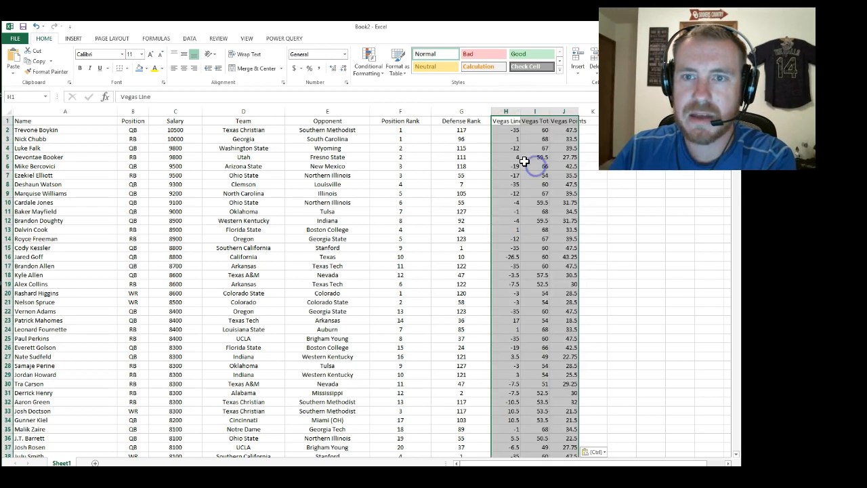
Widen the Vegas Line, Vegas Total and Vegas Points columns to fit their headings and center their contents
left_click_drag(520, 112, 589, 122)
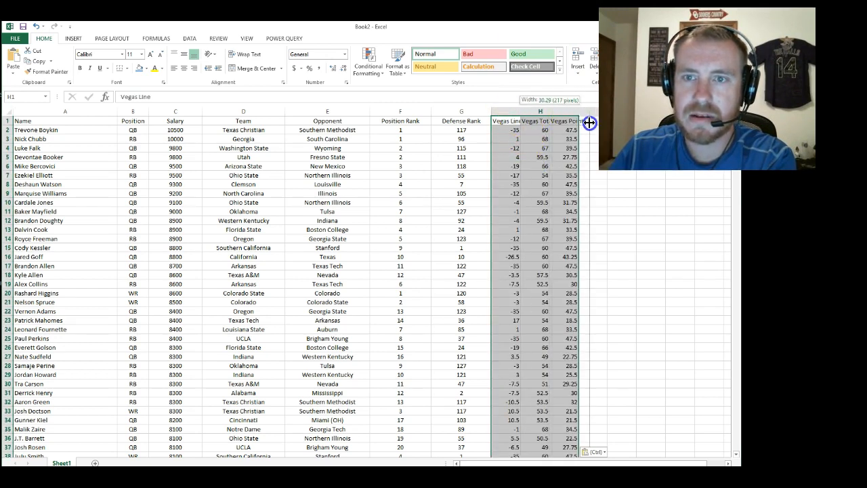
mouse_move(531, 121)
left_mouse_down()
mouse_move(622, 112)
mouse_move(538, 122)
left_mouse_up()
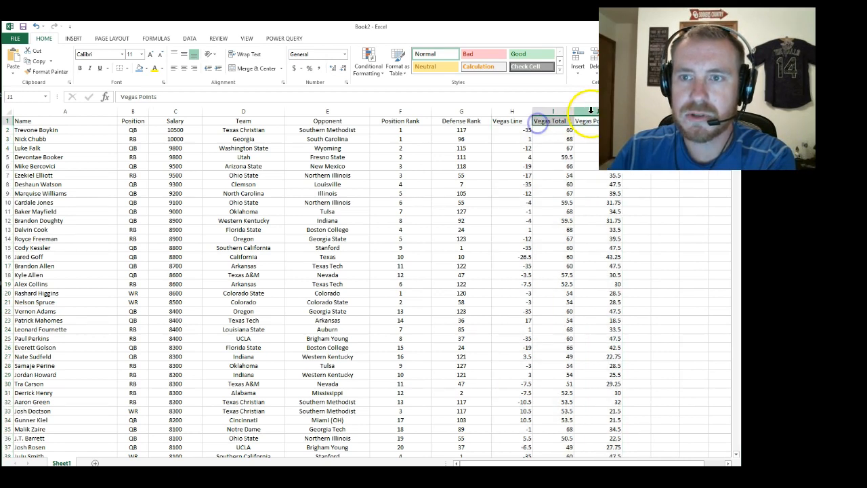
left_click_drag(591, 111, 517, 119)
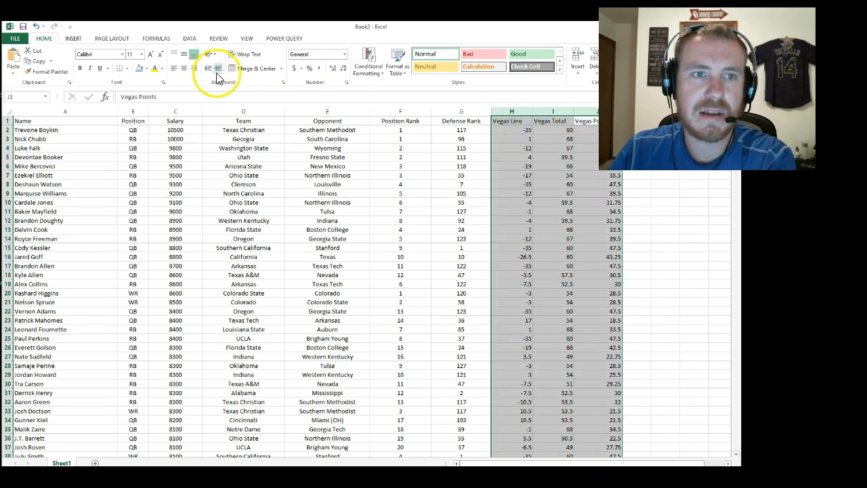
left_click(184, 68)
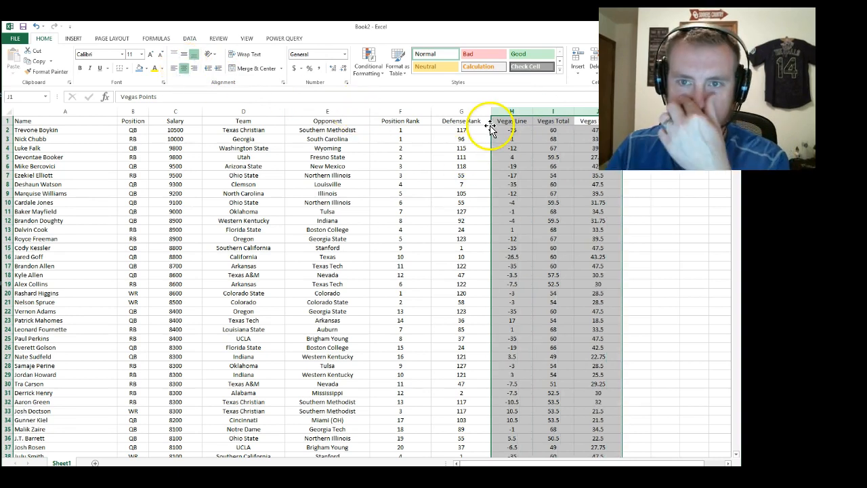
Narrow the Name, Salary, Team, Opponent, Position Rank and Defense Rank columns so they fit their contents more tightly
left_click_drag(431, 111, 364, 111)
left_click_drag(283, 113, 275, 113)
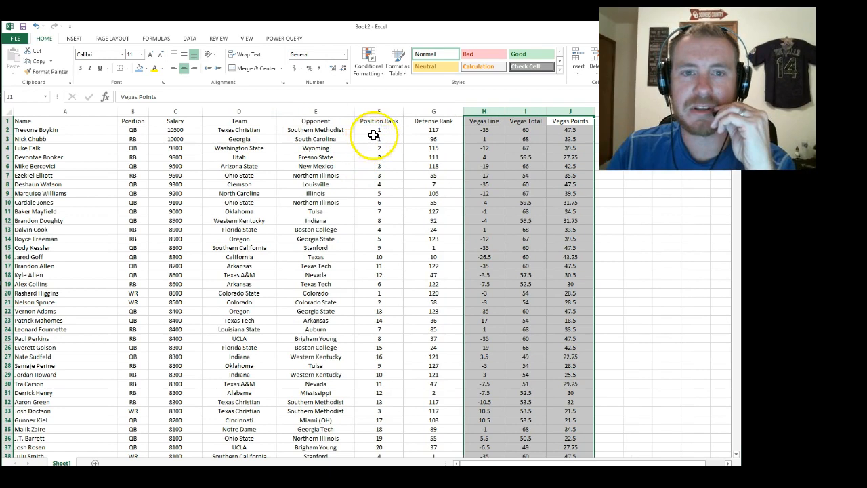
left_click_drag(464, 112, 460, 114)
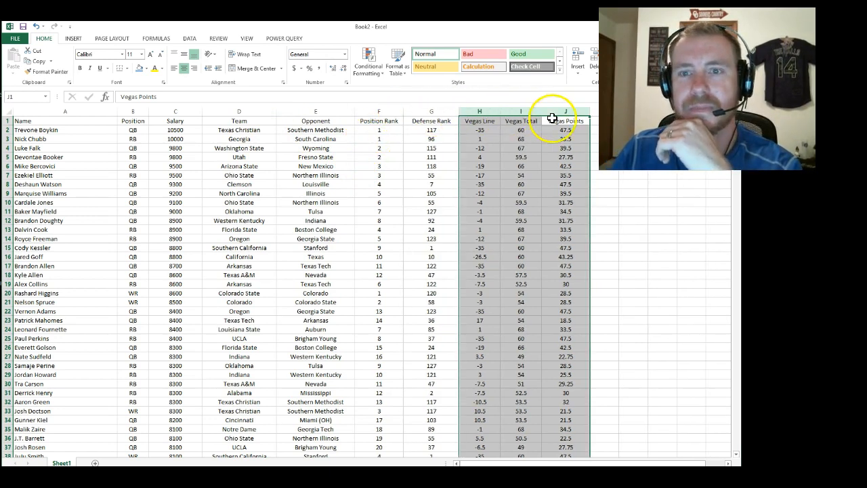
left_click(595, 139)
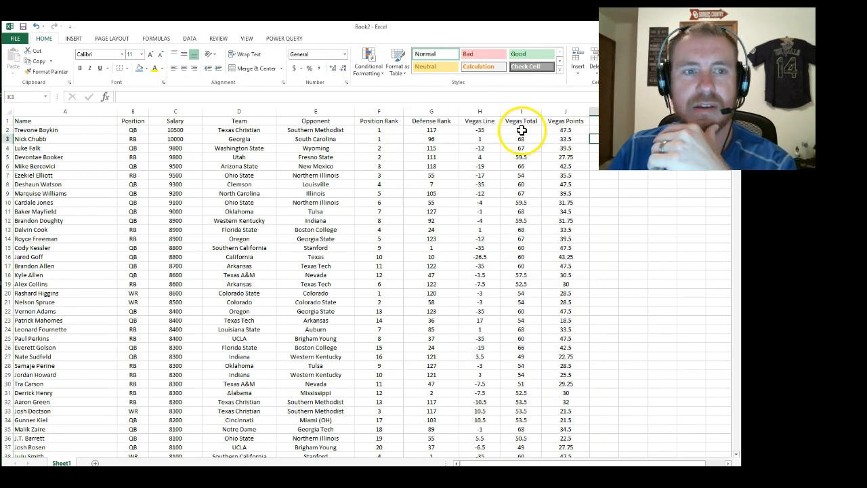
left_click_drag(203, 112, 191, 114)
left_click_drag(118, 113, 94, 111)
left_click_drag(239, 111, 236, 111)
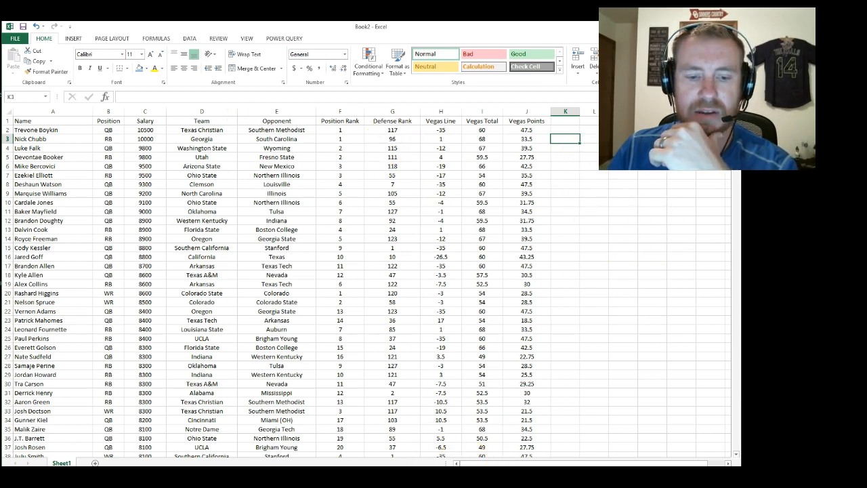
Switch to the 2015-CFB-Projection-Tool-Week-3 workbook and examine the By Rank, Percentile Fantasy Points, Depth Chart and Customized Projection columns
left_click(301, 444)
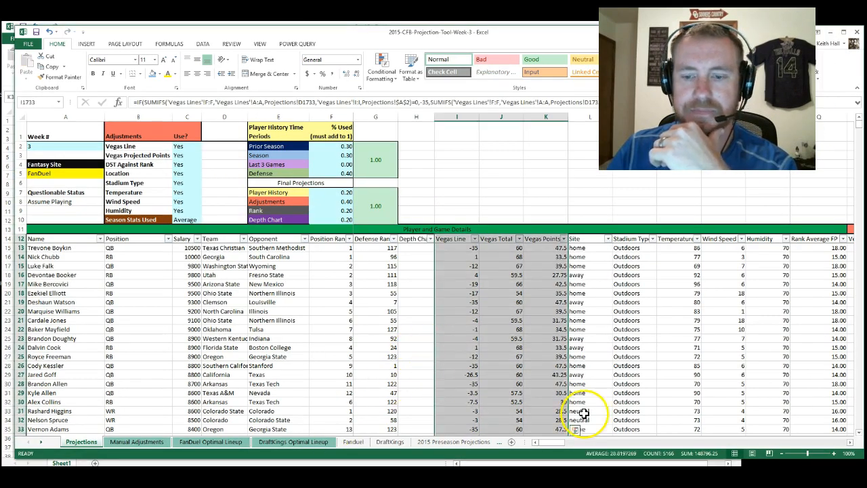
left_click_drag(554, 445, 835, 419)
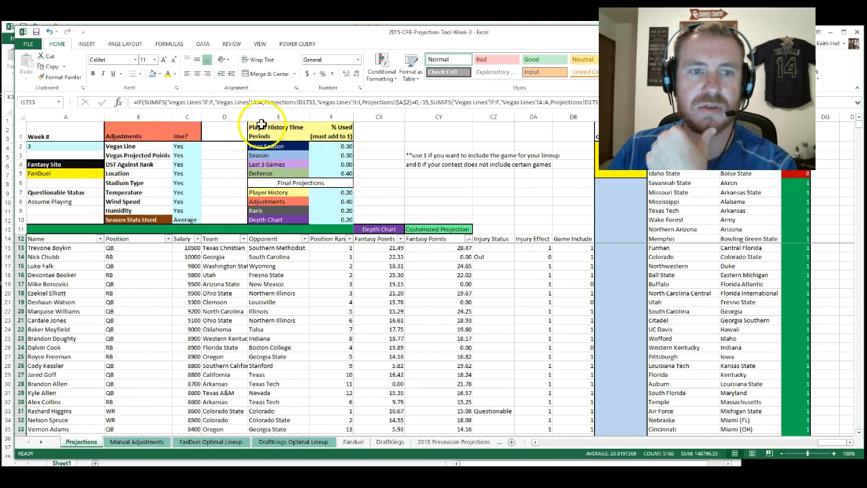
left_click(535, 442)
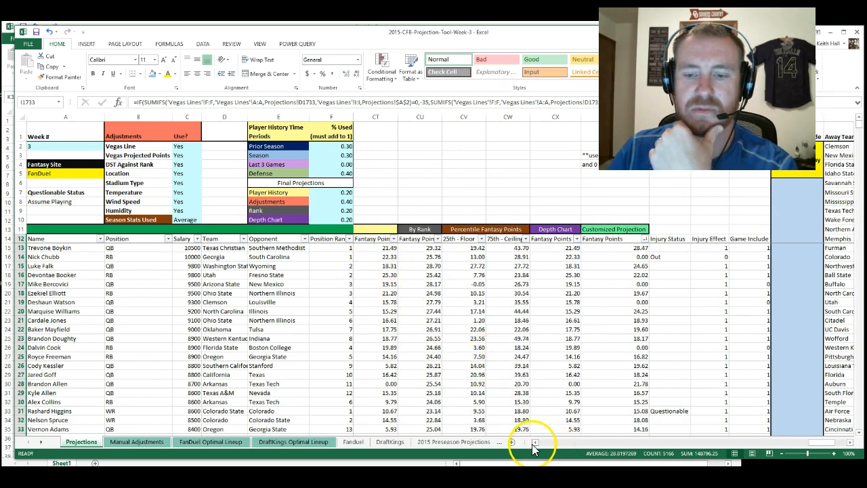
left_click(535, 443)
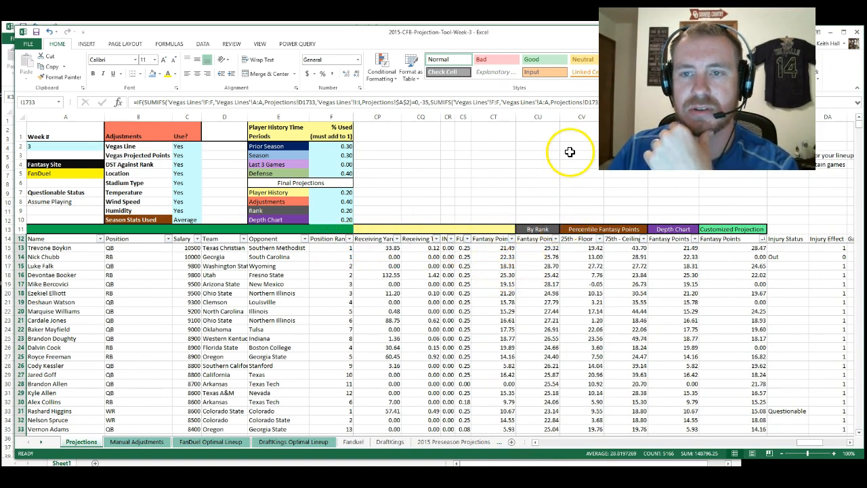
left_click(551, 242)
left_click(542, 240)
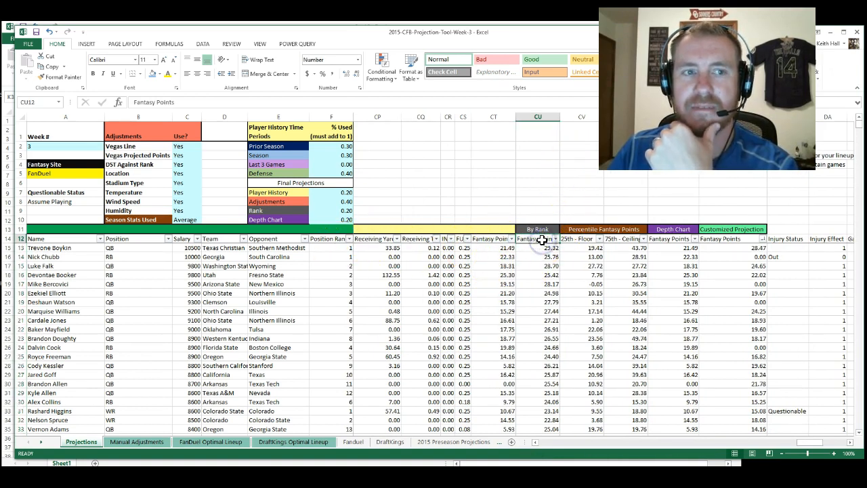
left_click(505, 243)
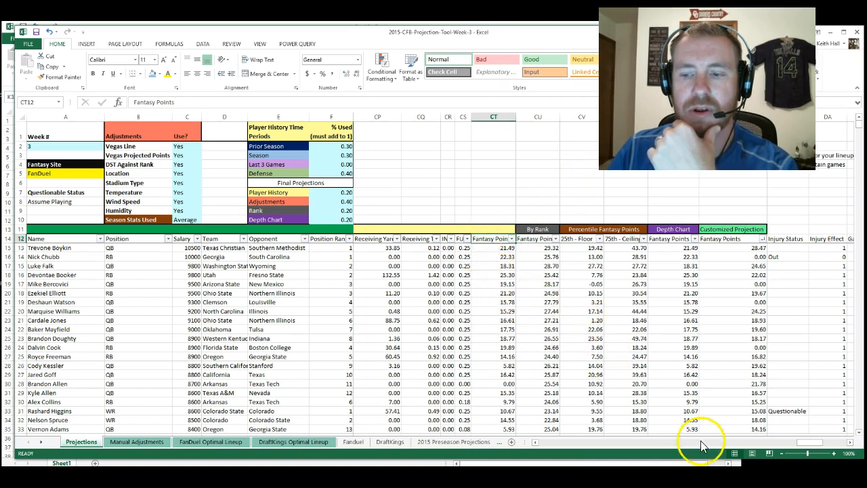
mouse_move(800, 444)
left_mouse_down()
mouse_move(789, 444)
mouse_move(797, 443)
left_mouse_up()
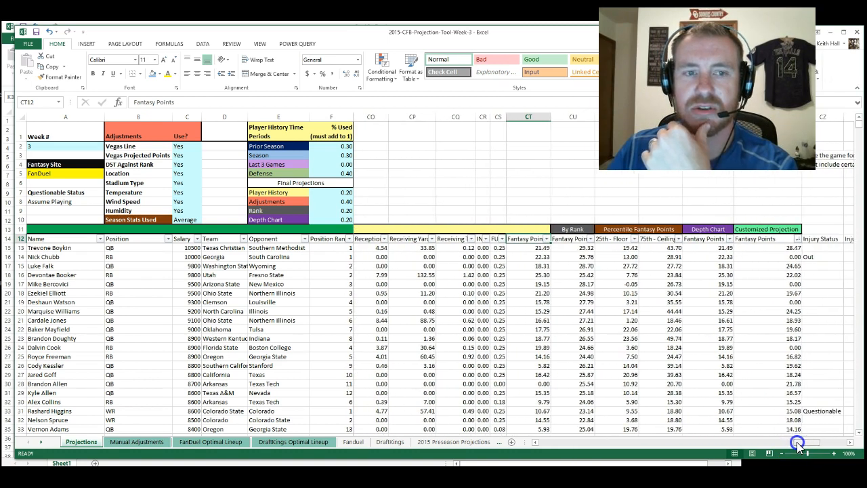
left_click(577, 229)
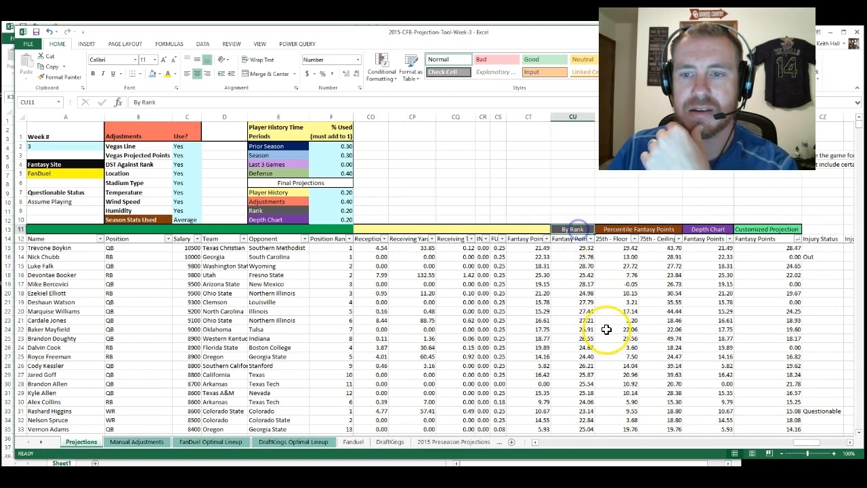
left_click(627, 232)
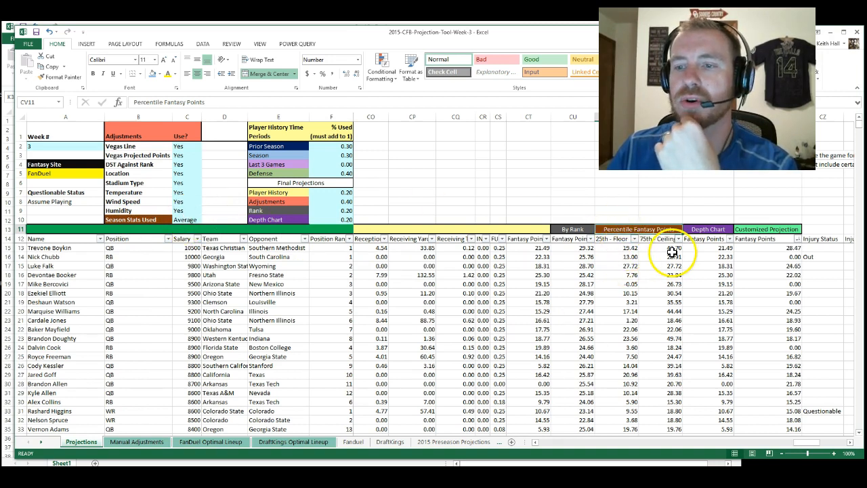
left_click(717, 229)
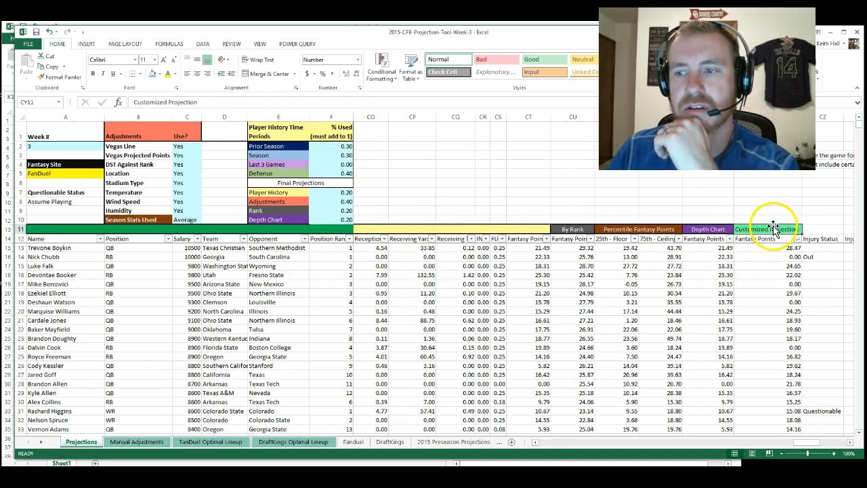
Copy the Fantasy Points column under Customized Projection from row 12 to row 1733
left_click_drag(813, 441, 839, 442)
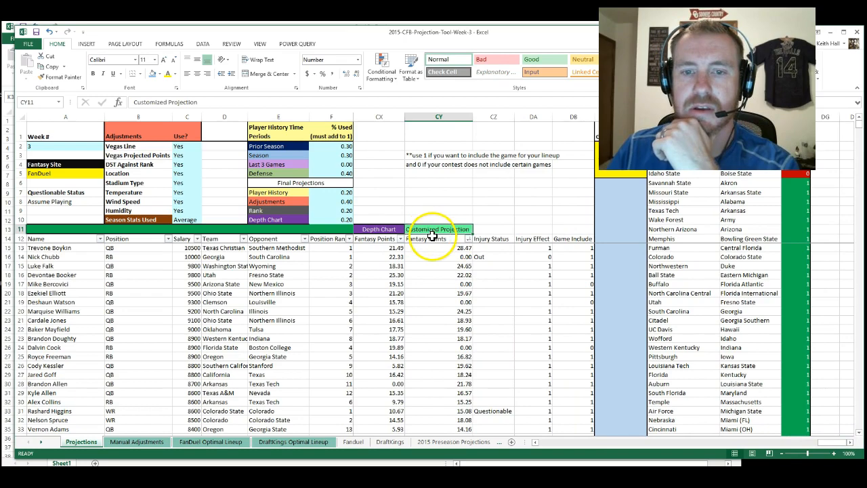
left_click_drag(434, 238, 471, 432)
left_click_drag(475, 435, 442, 384)
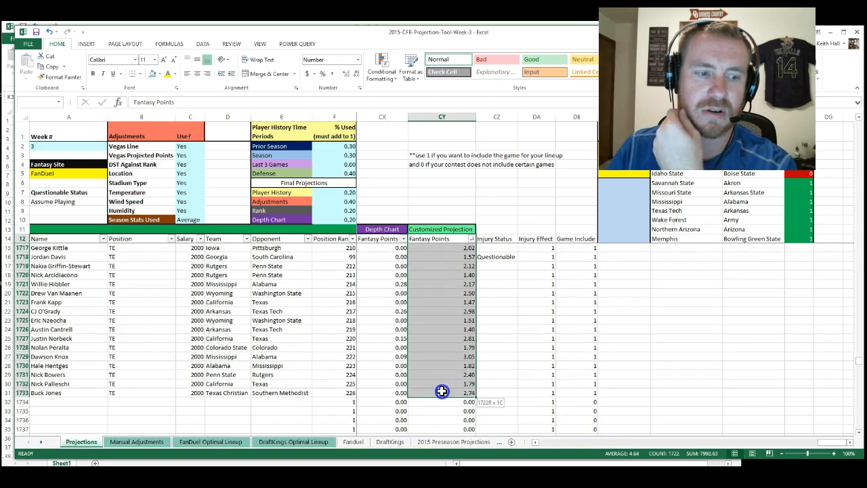
right_click(434, 278)
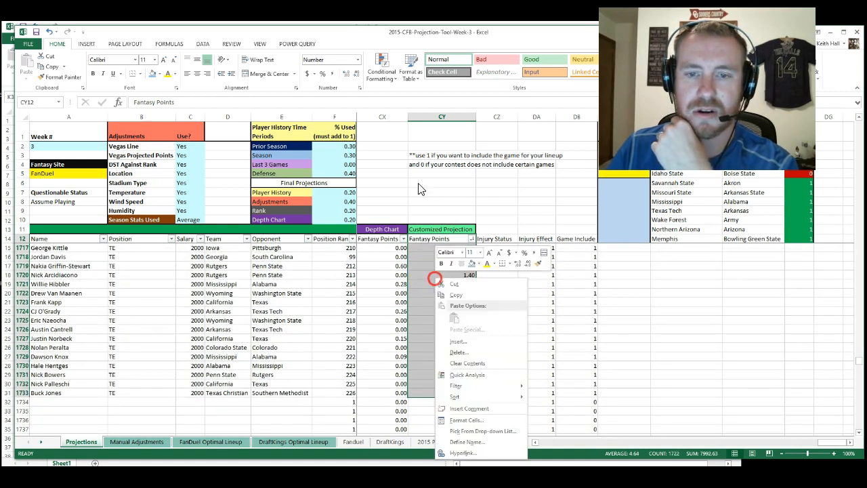
left_click(471, 294)
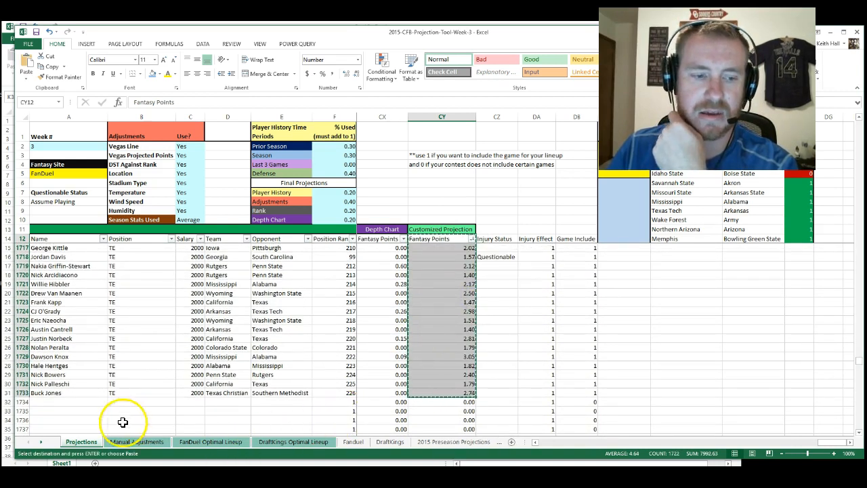
Switch to the Book2 workbook, paste the copied Fantasy Points as values starting at K1, and widen column K
left_click(832, 32)
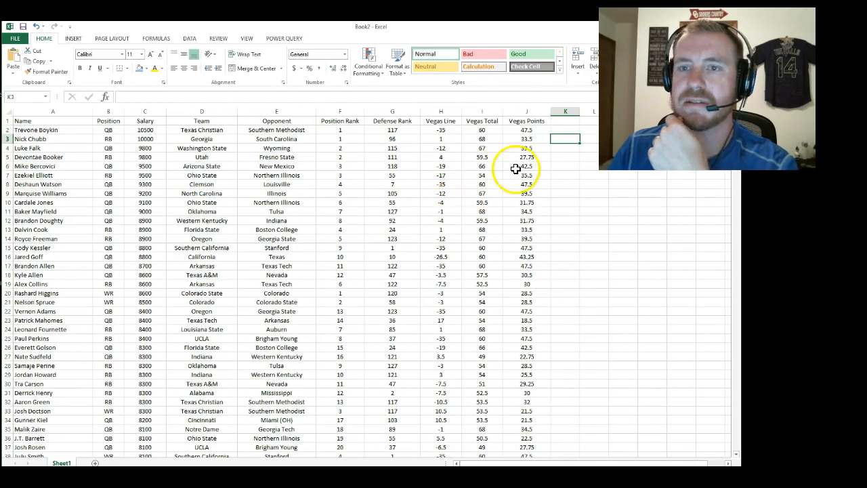
right_click(572, 122)
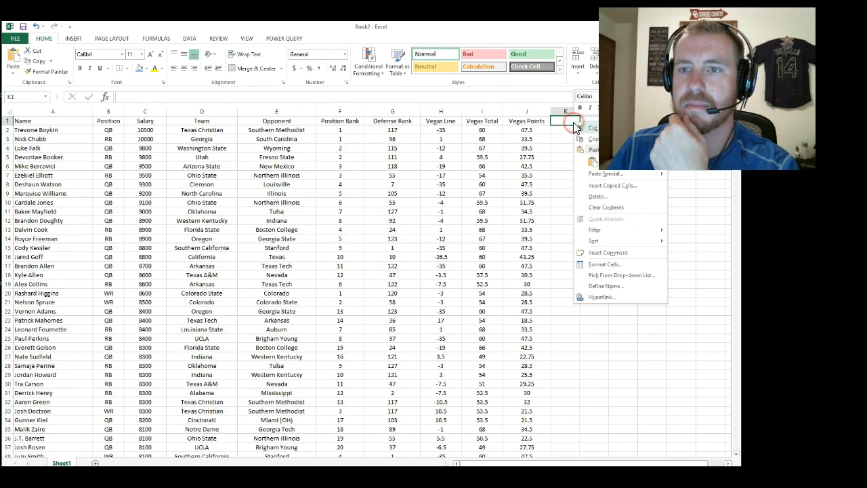
left_click(611, 170)
left_click_drag(580, 112, 604, 112)
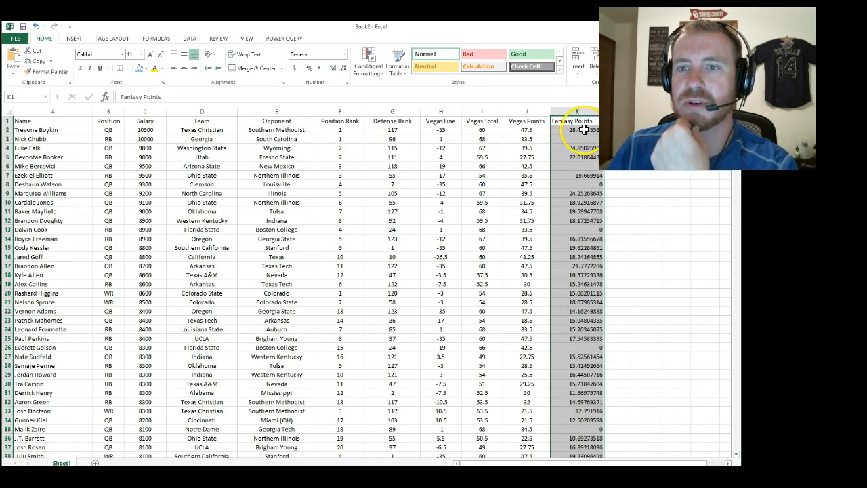
Reduce the Fantasy Points values in K2:K1722 to two decimal places
left_click_drag(587, 131, 592, 443)
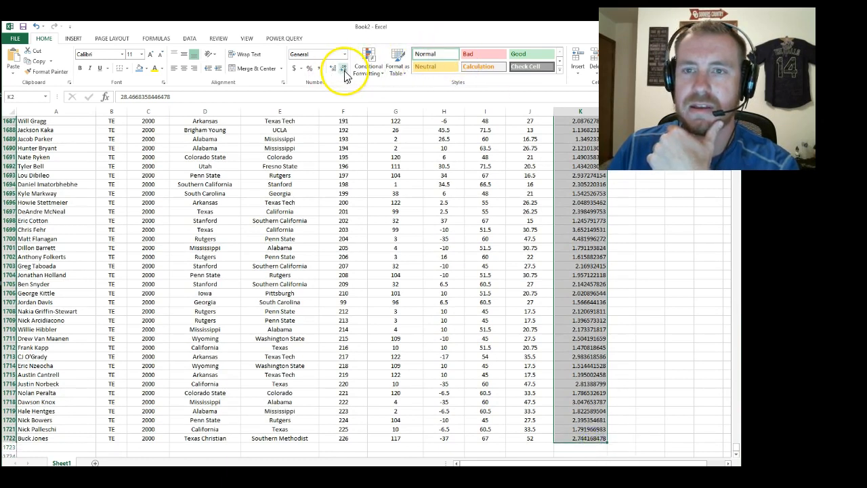
left_click(344, 69)
left_click(344, 69)
left_click(344, 70)
left_click(344, 70)
left_click(344, 70)
left_click(635, 175)
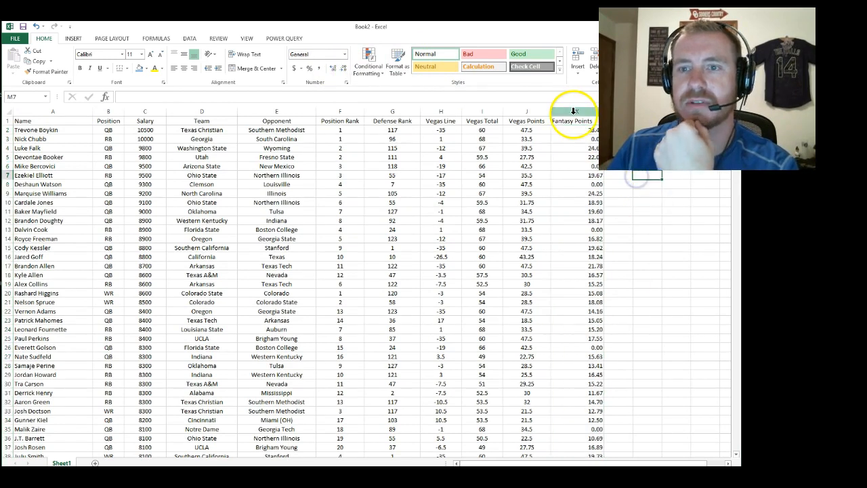
Select the header cells A1:K1 and freeze the top row of the sheet
left_click_drag(582, 121, 60, 121)
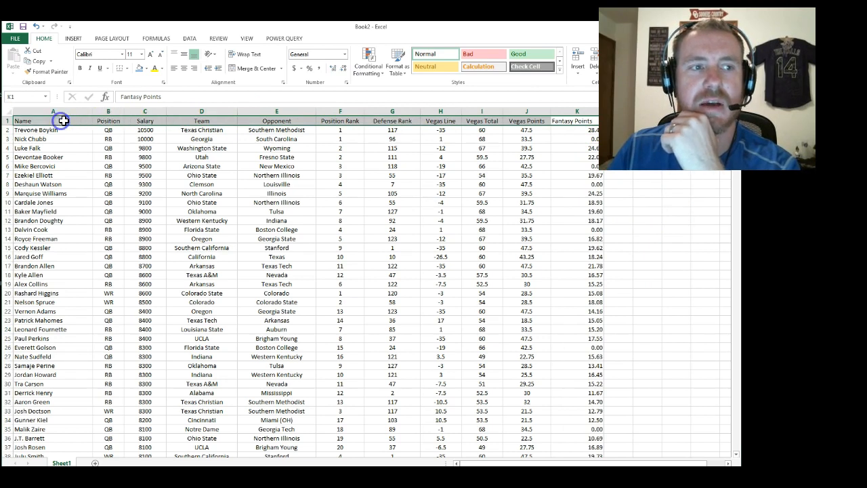
left_click(247, 38)
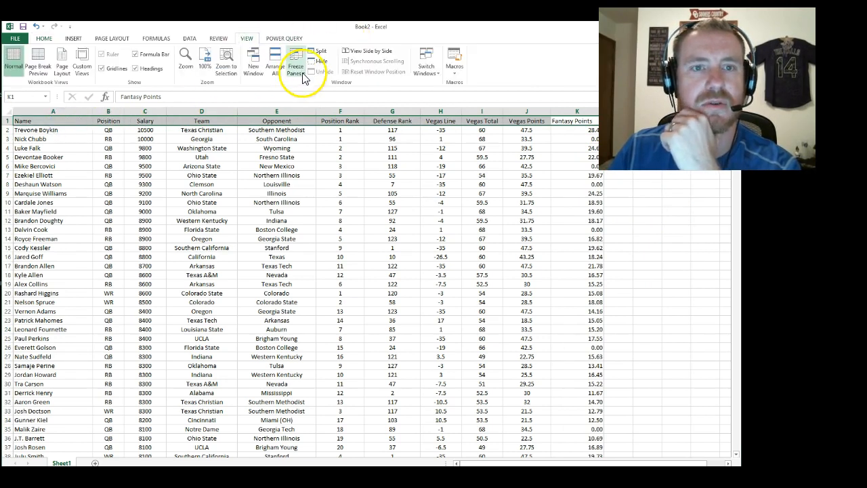
left_click(303, 76)
left_click(316, 112)
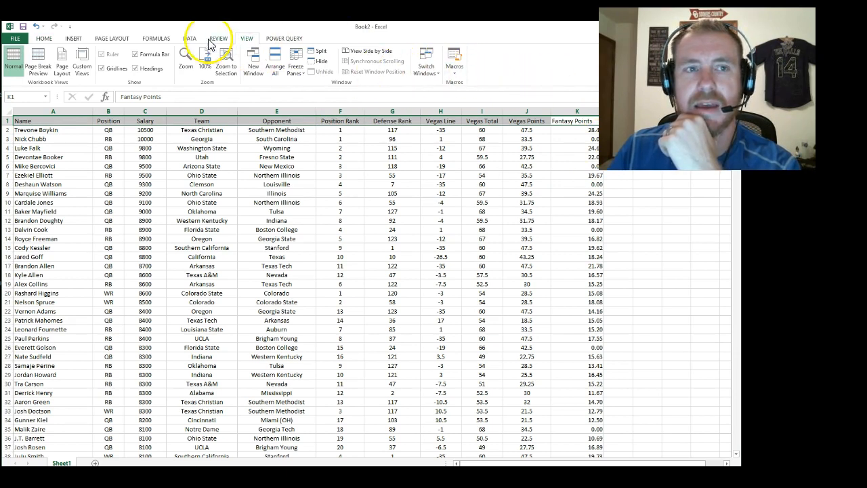
Add filter controls to the header cells A1:K1
left_click(44, 40)
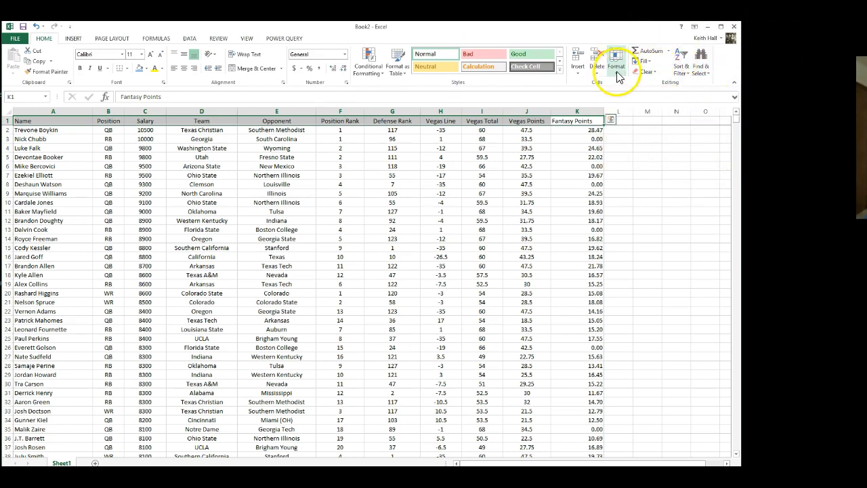
left_click(681, 72)
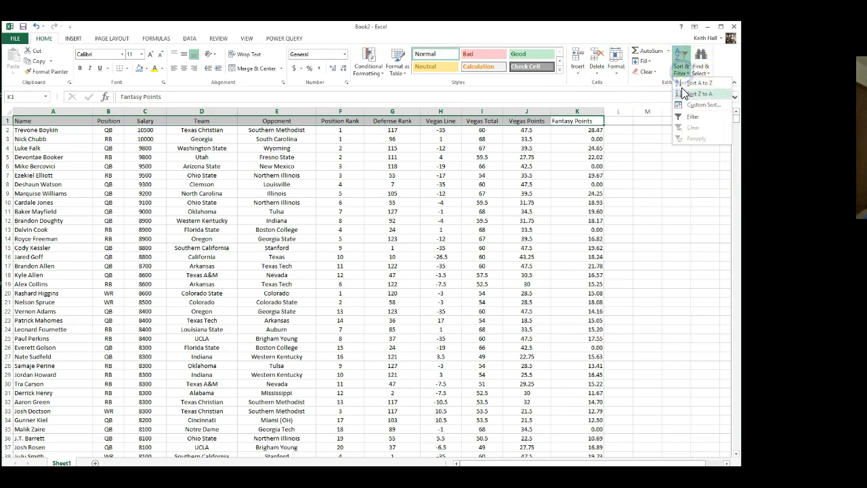
left_click(693, 116)
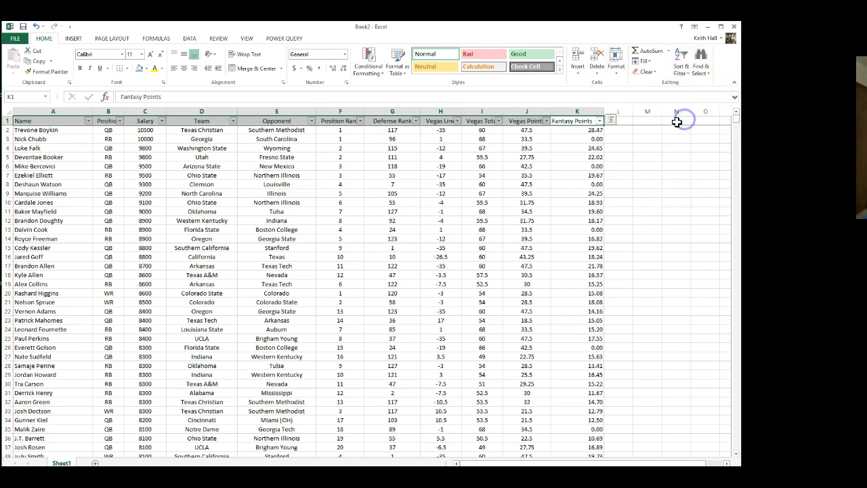
left_click(612, 157)
Give the header cells A1:K1 a light blue fill and yellow text
left_click_drag(574, 121, 62, 125)
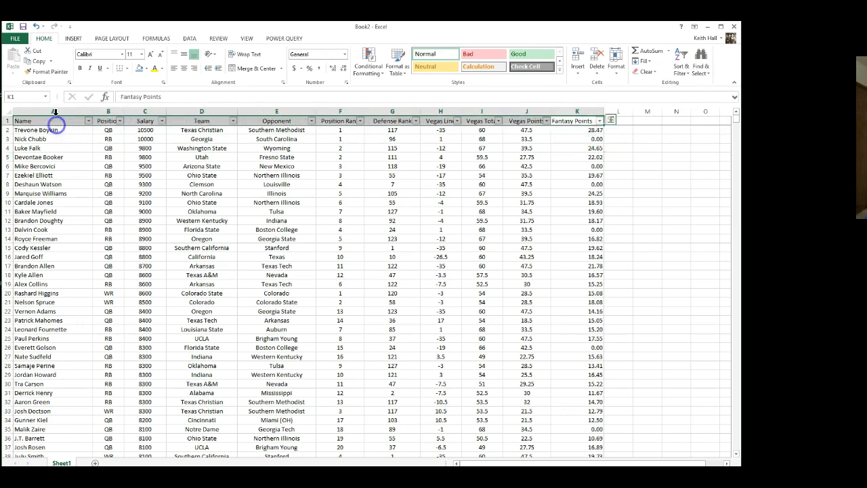
left_click(146, 68)
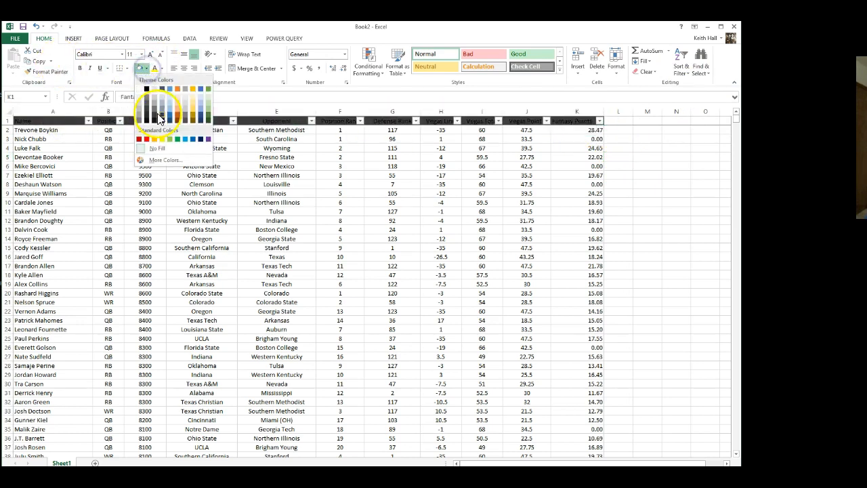
left_click(162, 103)
left_click(155, 68)
Set the header text to 14-point bold italic and widen the Position column B
left_click(141, 54)
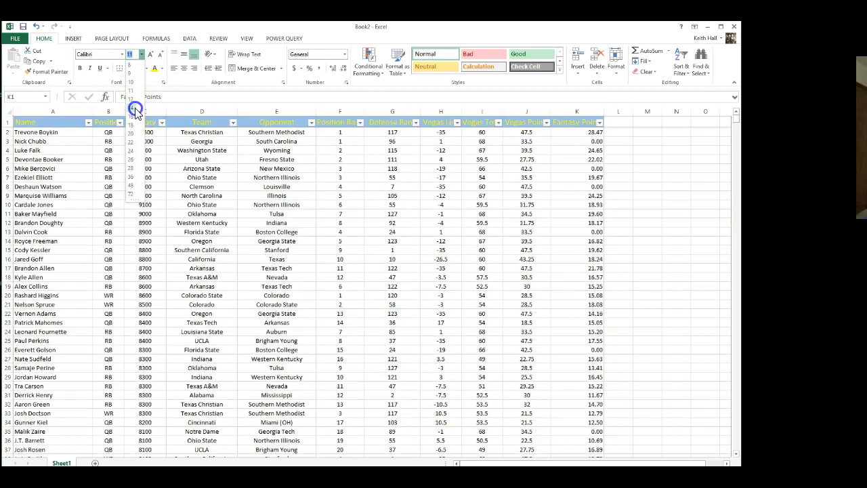
left_click(134, 110)
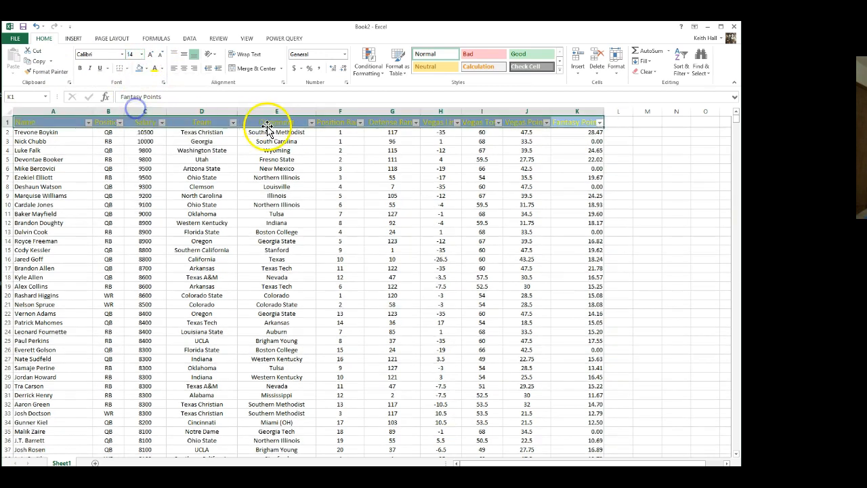
left_click(80, 68)
left_click_drag(127, 110, 138, 116)
left_click(312, 112)
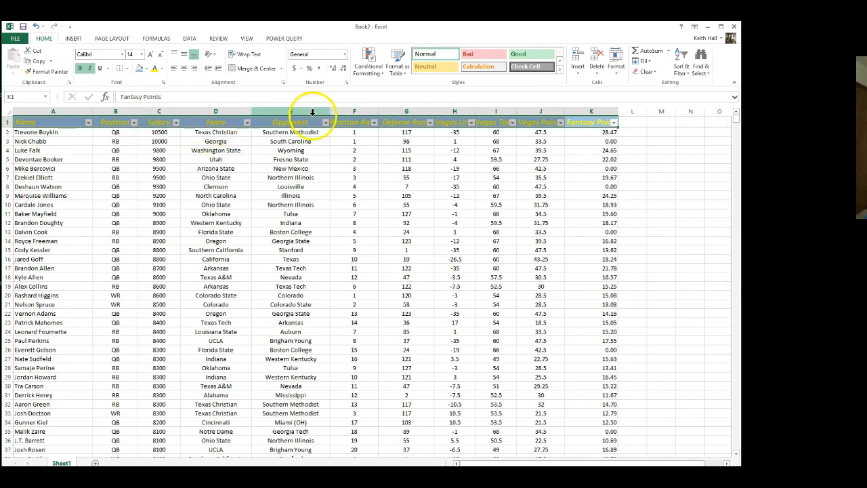
Shorten the headers in F1, G1 and H1 to Pos Rank, D Rank and Veg Line
left_click(355, 121)
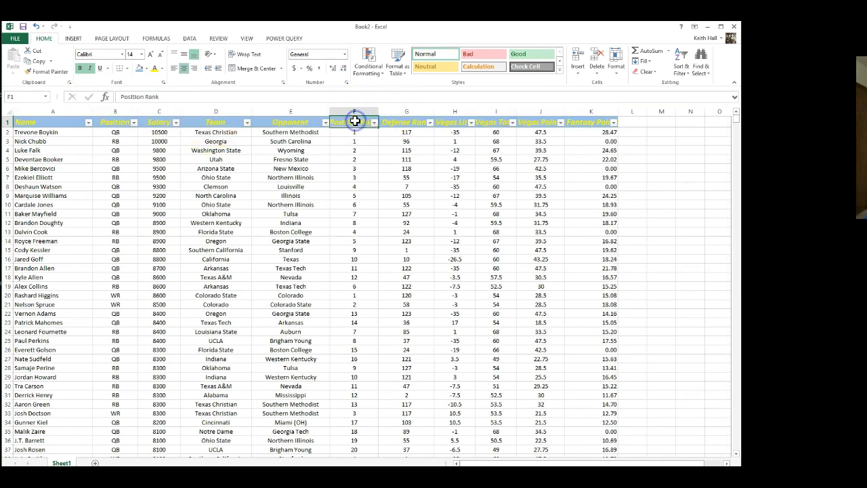
type("Pos")
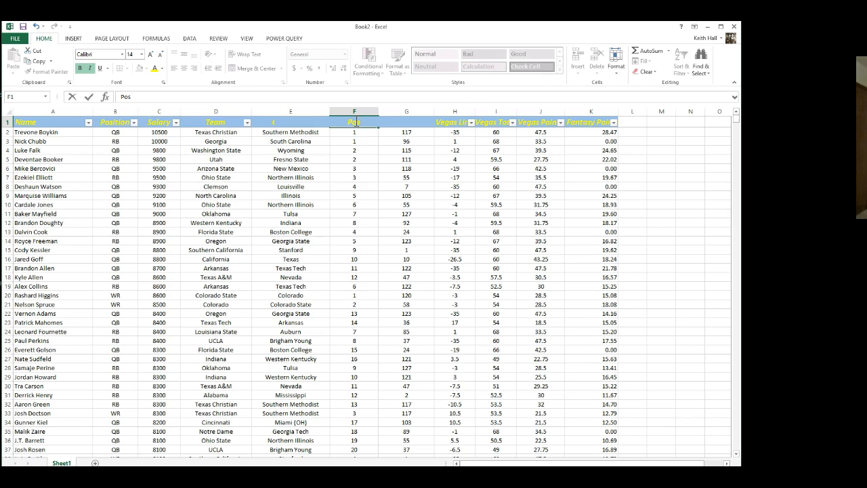
type(" Rank")
key("Tab")
type("D")
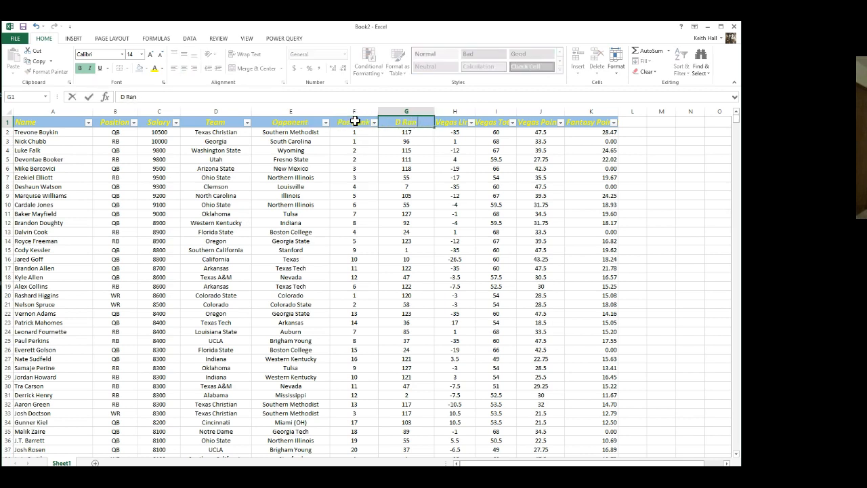
key("Tab")
type("V")
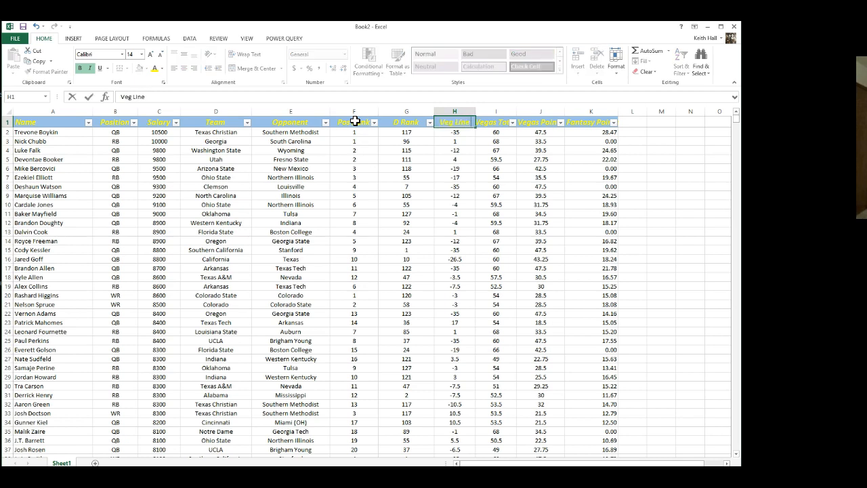
key("Tab")
Rename the headers in I1, J1 and K1 to Veg Tot, Veg Pts and Proj. Pts
type("V")
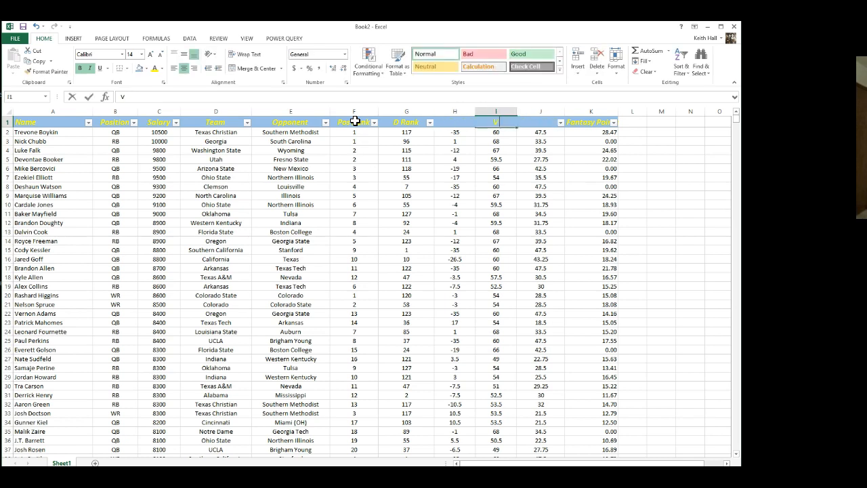
type("eg Tot")
key("Tab")
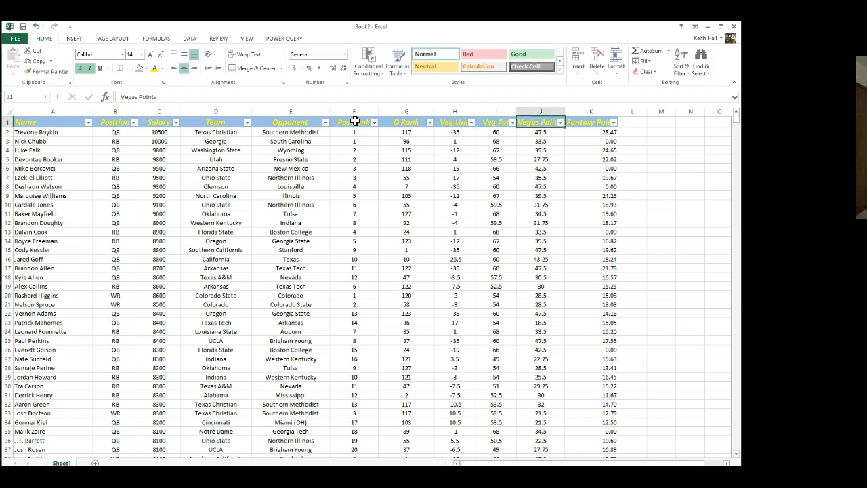
type("Veg P")
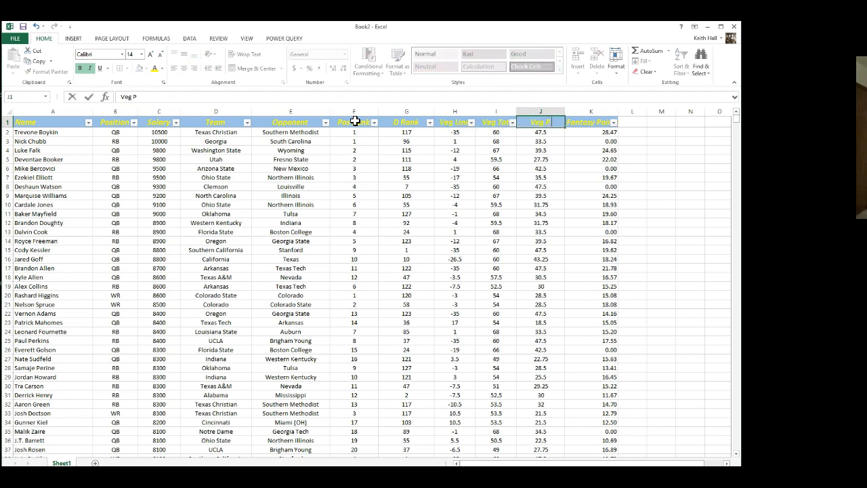
key("Tab")
type("F")
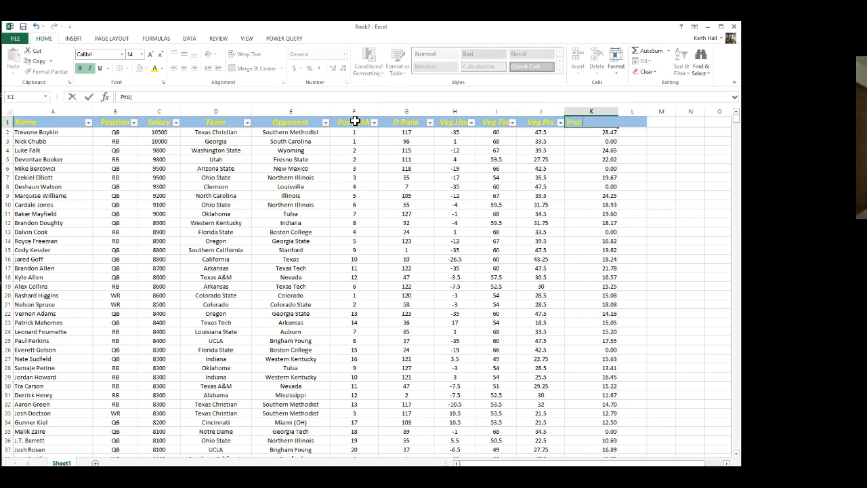
type("roj. Pts")
key("Return")
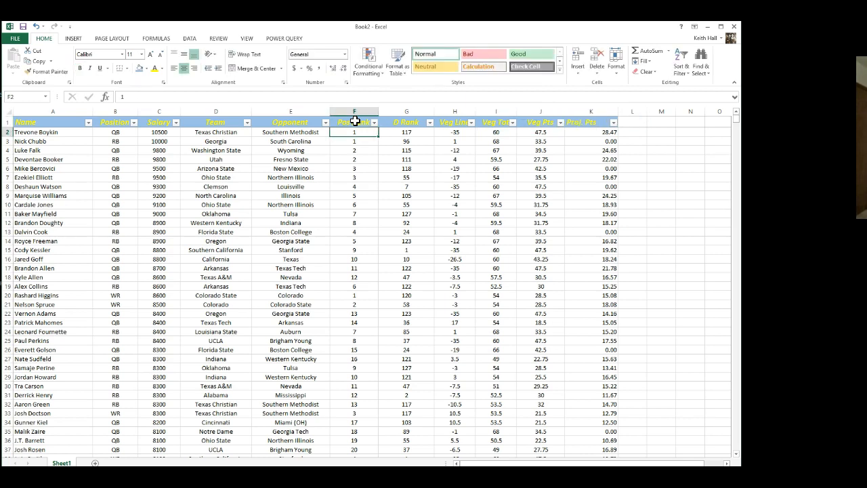
Center the contents of the Proj. Pts column K
left_click(599, 111)
left_click(183, 68)
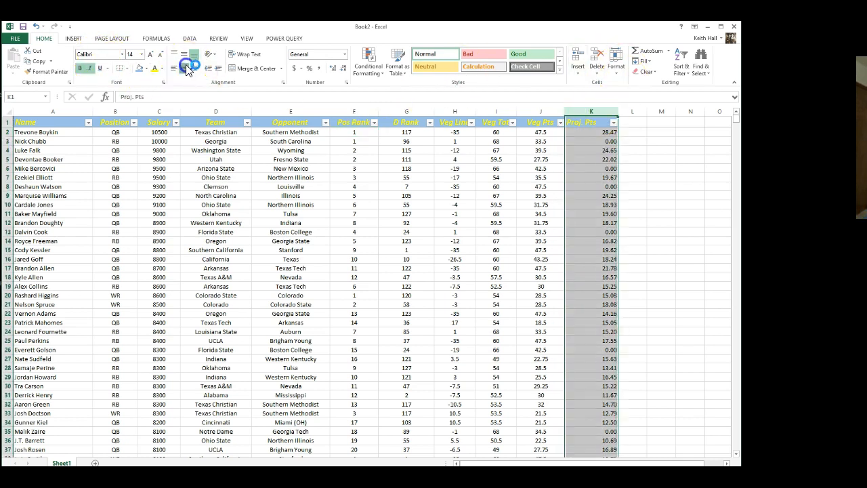
left_click(609, 143)
left_click(608, 144)
left_click(628, 141)
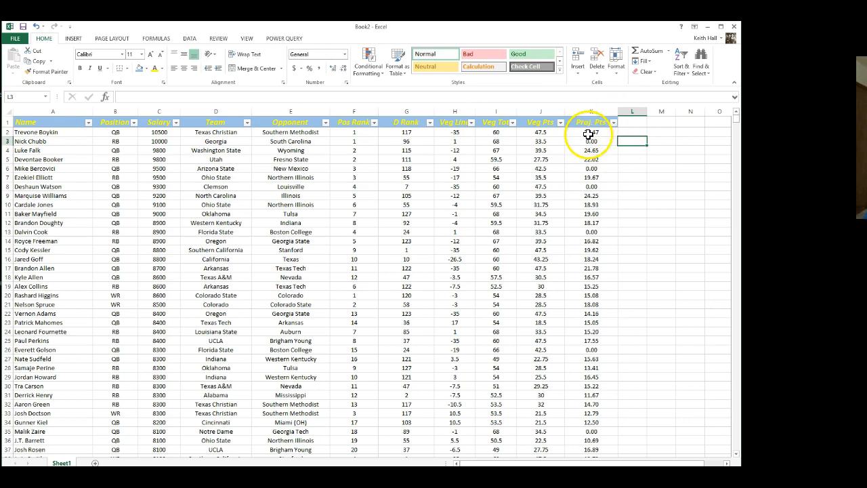
Rename Sheet1 as CFB FD and add a new sheet named CFB DK
double_click(63, 462)
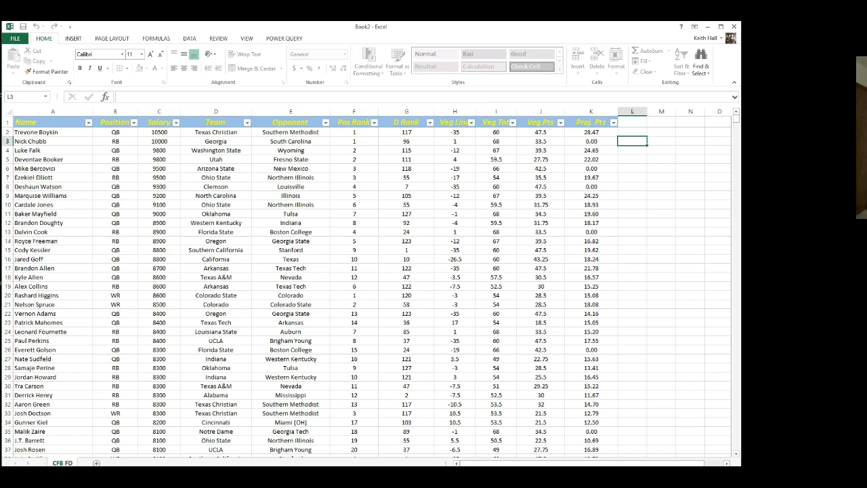
key("Return")
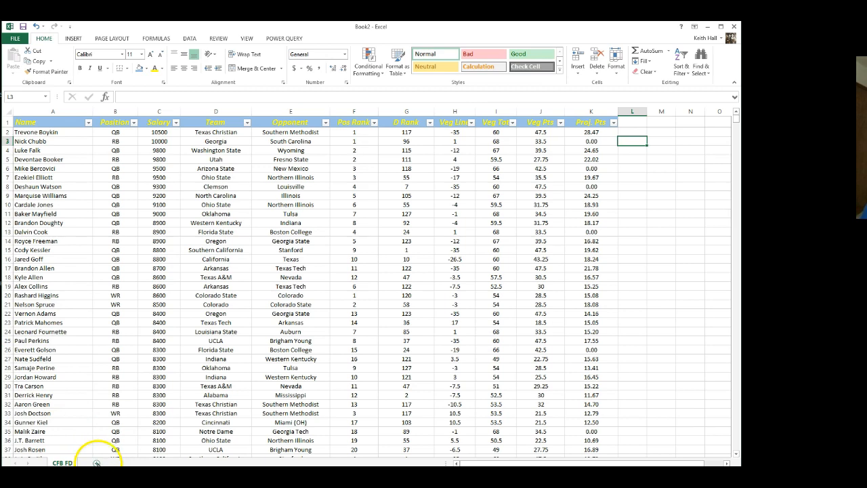
left_click(97, 463)
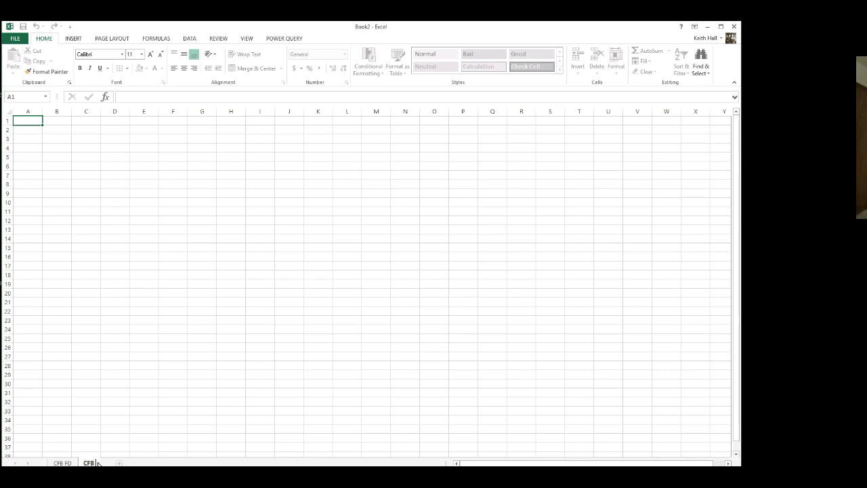
key("Return")
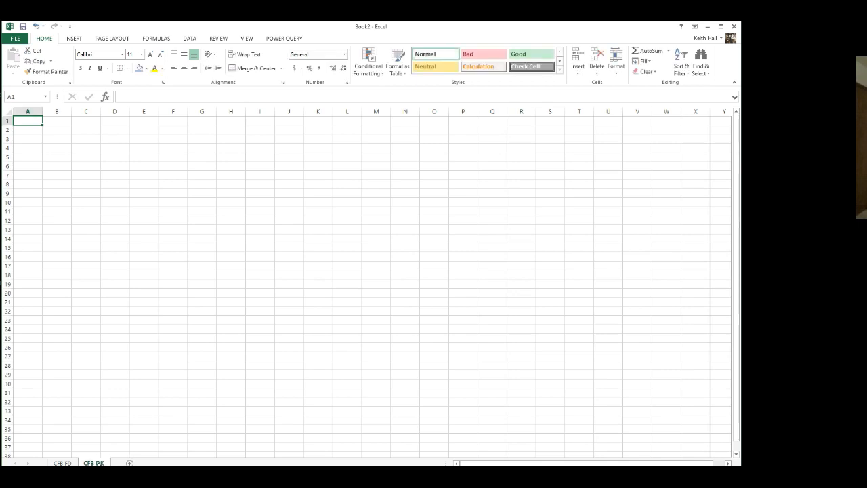
Return to the CFB FD sheet and apply a Green-White-Red color scale to the Proj. Pts column K
left_click(61, 463)
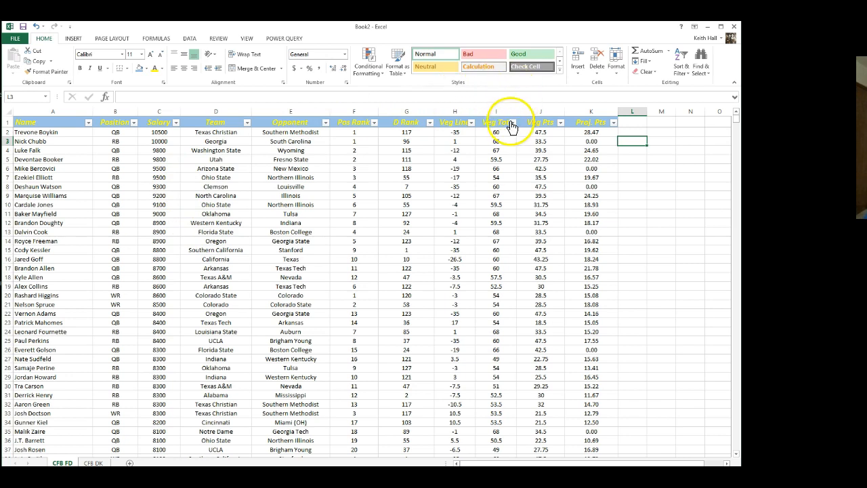
left_click(592, 112)
left_click(368, 60)
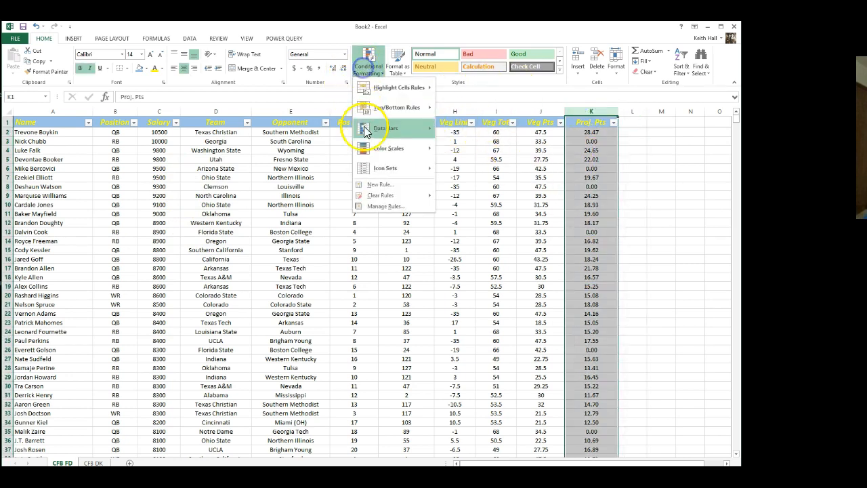
mouse_move(412, 149)
left_click(480, 149)
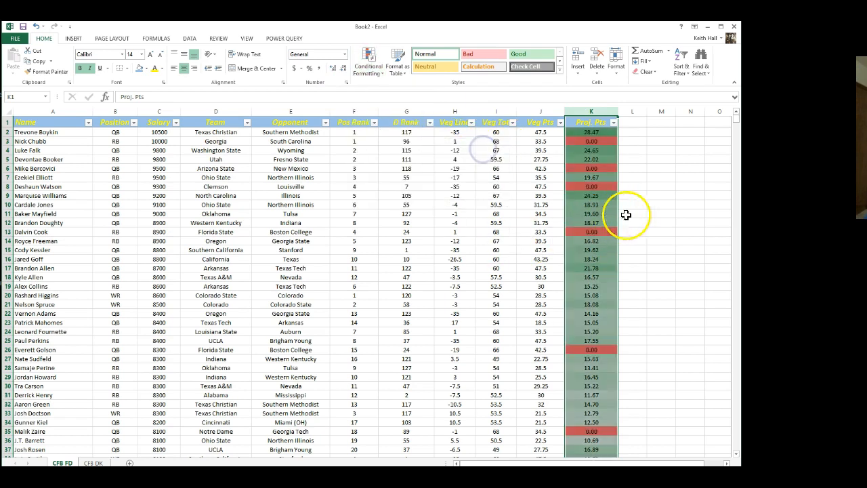
left_click(664, 214)
Apply the Green-White-Red color scale to the Veg Pts column J
left_click(532, 112)
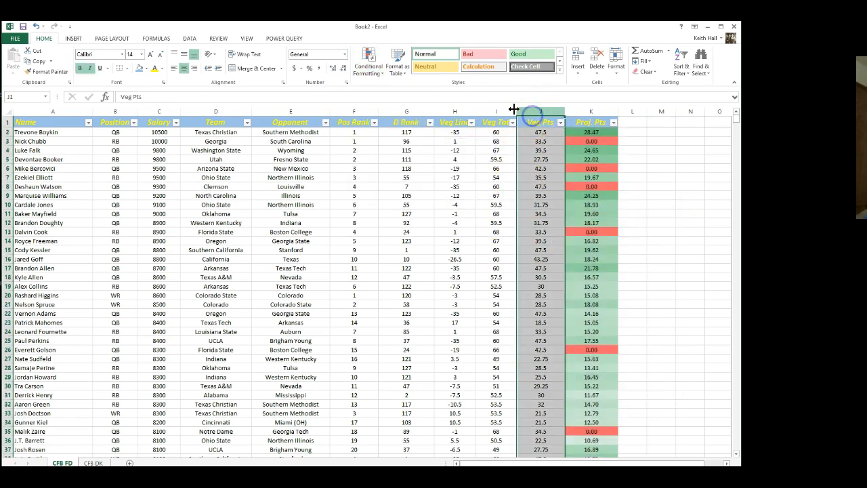
left_click(368, 63)
mouse_move(390, 148)
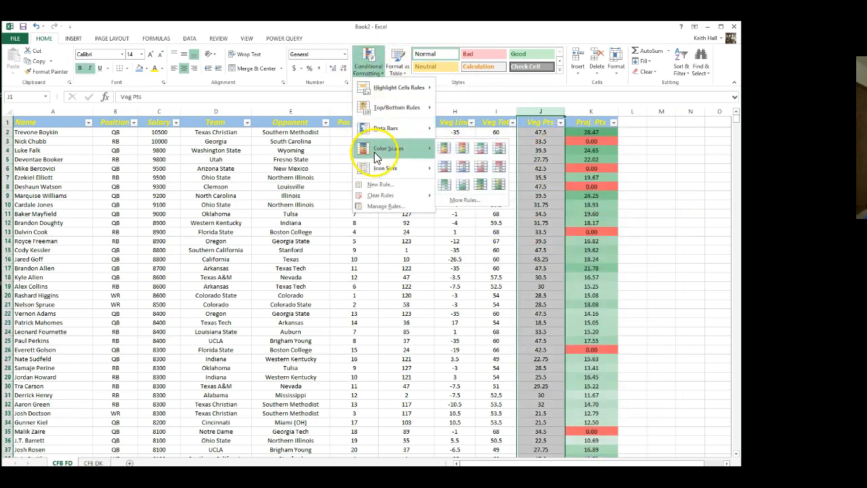
left_click(480, 148)
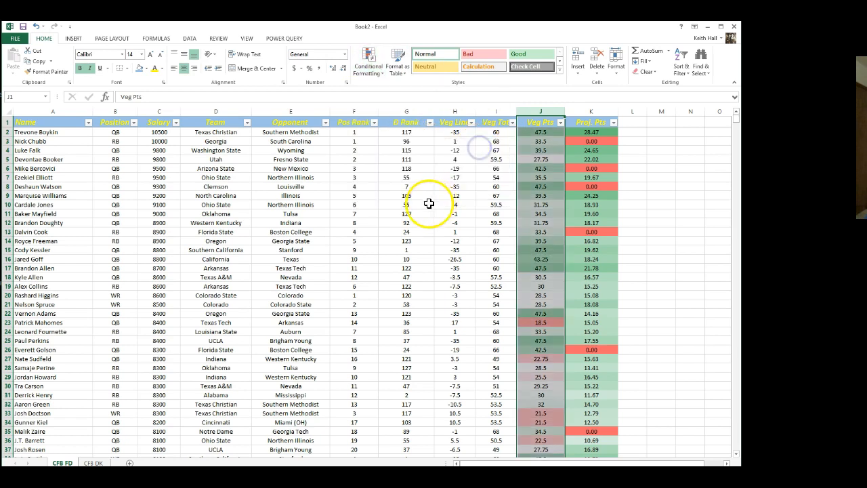
Apply the Green-White-Red color scale to the Veg Tot column I
left_click(489, 109)
left_click(368, 62)
mouse_move(388, 148)
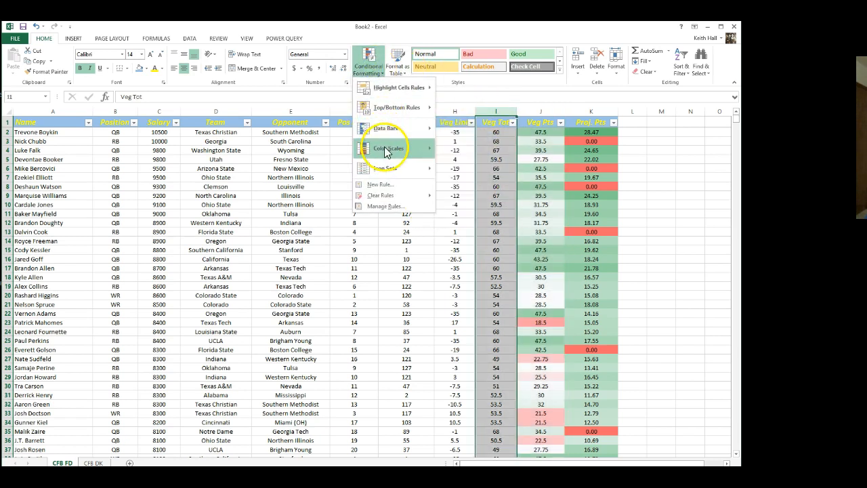
left_click(481, 149)
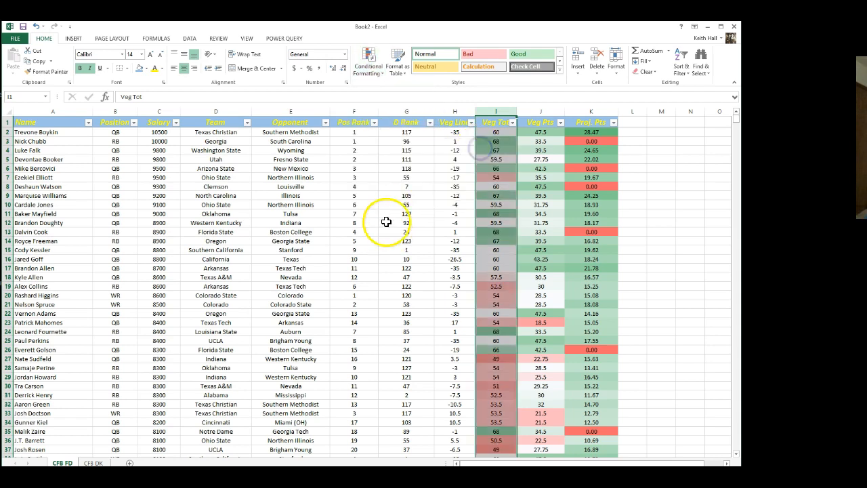
Try the Green-White-Red color scale on the Veg Line column H and undo it
left_click(459, 111)
left_click(368, 63)
mouse_move(382, 148)
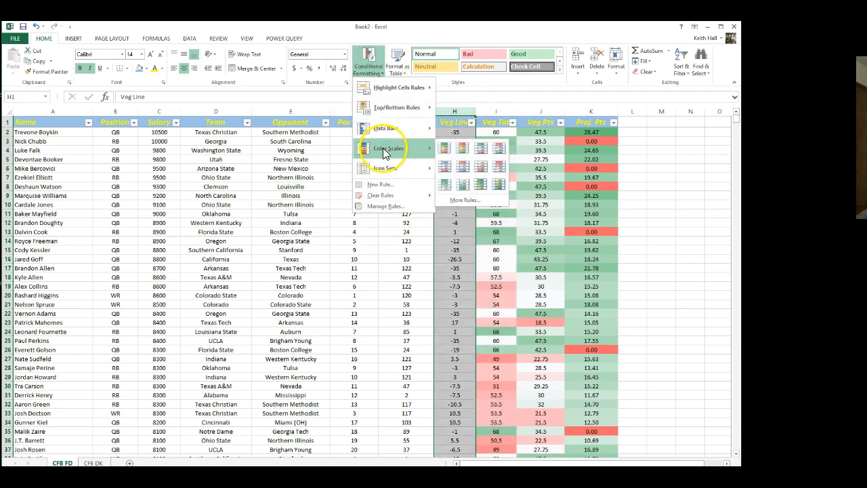
left_click(482, 150)
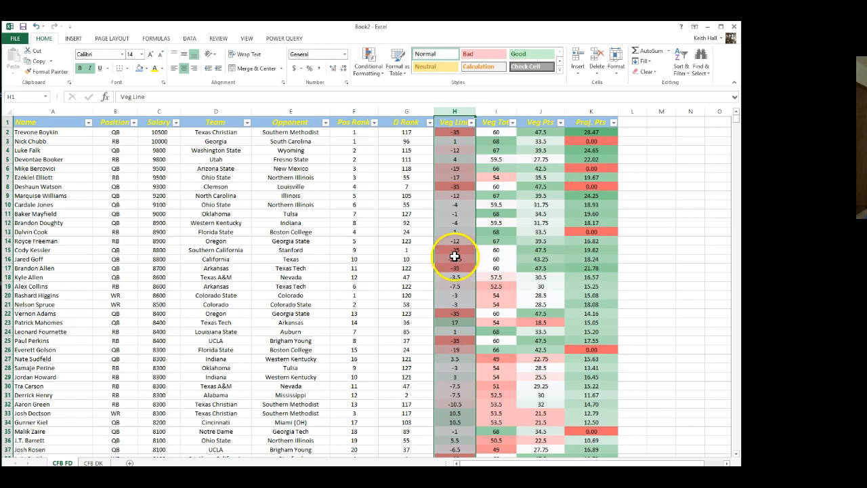
left_click(37, 27)
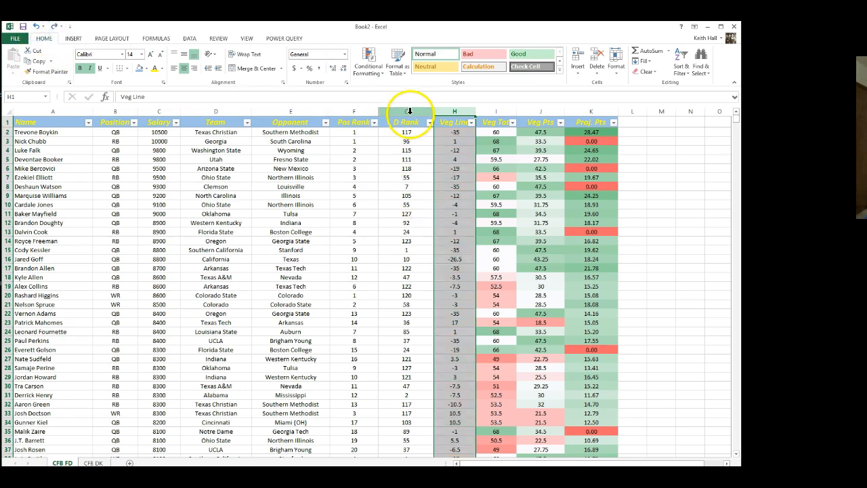
left_click(449, 180)
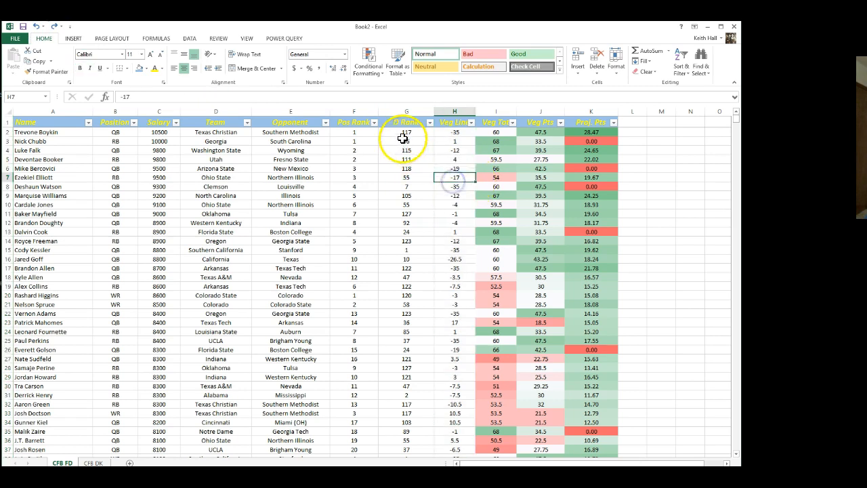
Apply the Green-White-Red color scale to the D Rank column G
left_click(405, 131)
left_click(405, 112)
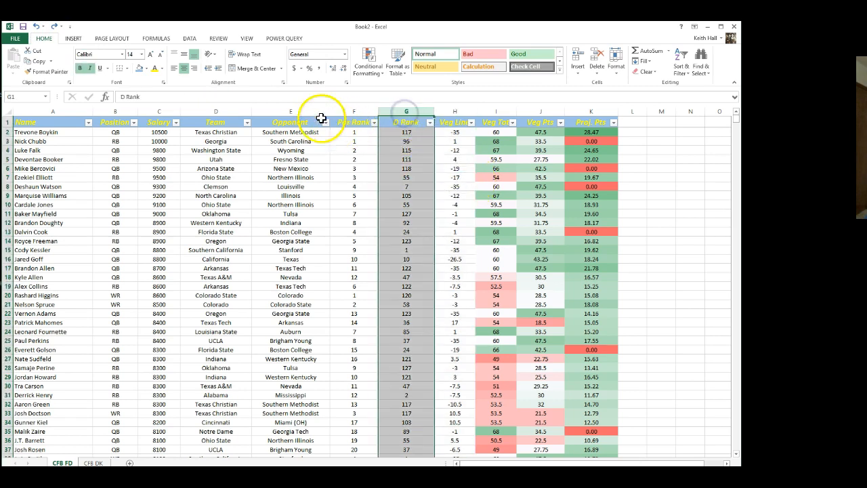
left_click(369, 65)
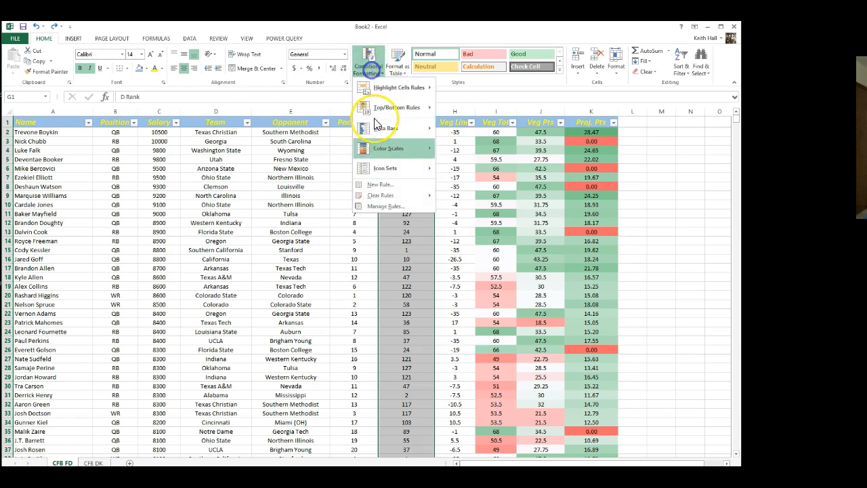
mouse_move(388, 149)
left_click(482, 147)
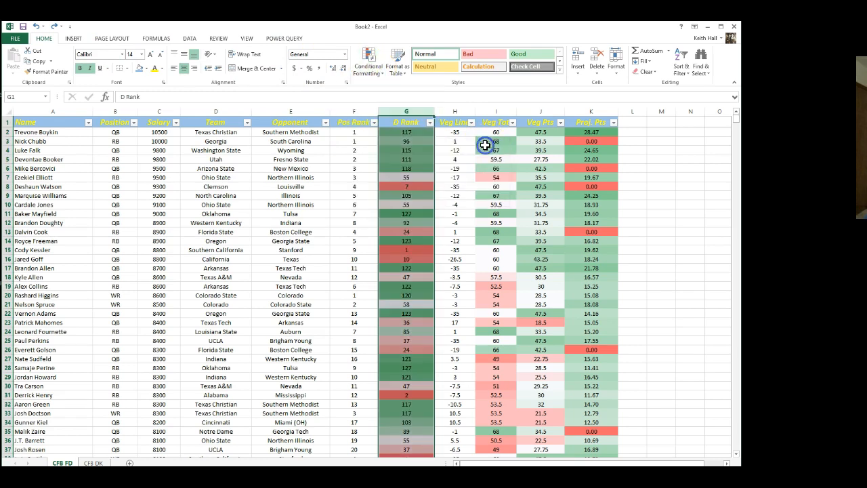
left_click(411, 151)
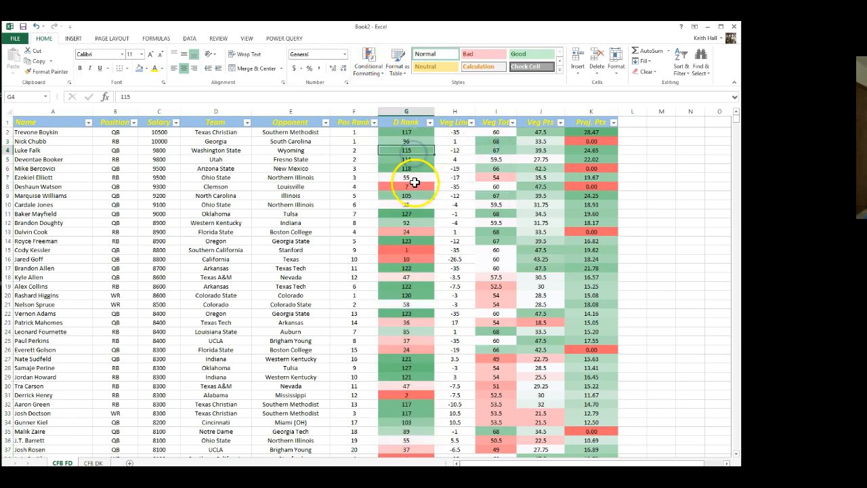
left_click(403, 133)
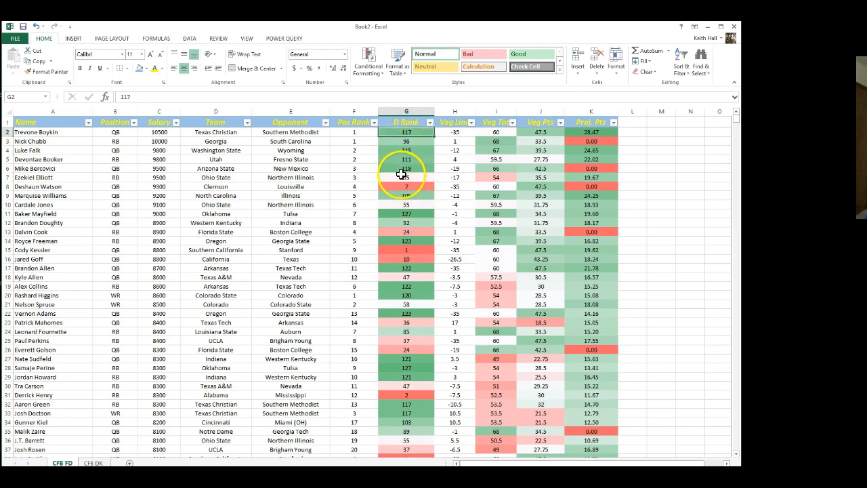
Apply the Green-White-Red color scale to the Pos Rank column F and replace it with the Red-White-Green color scale
left_click(366, 111)
left_click(368, 62)
mouse_move(383, 136)
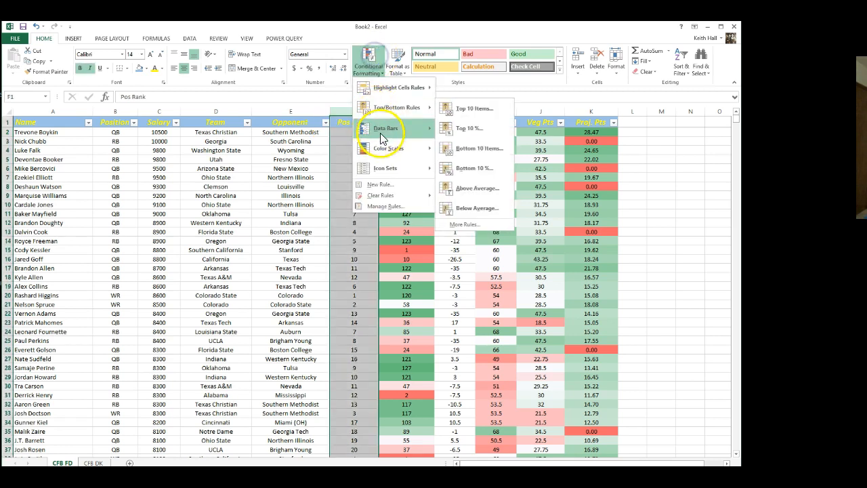
left_click(480, 146)
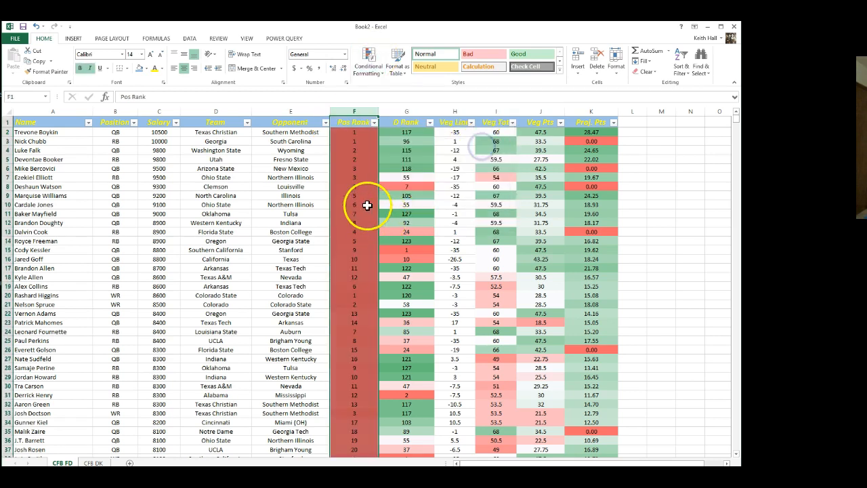
mouse_move(371, 129)
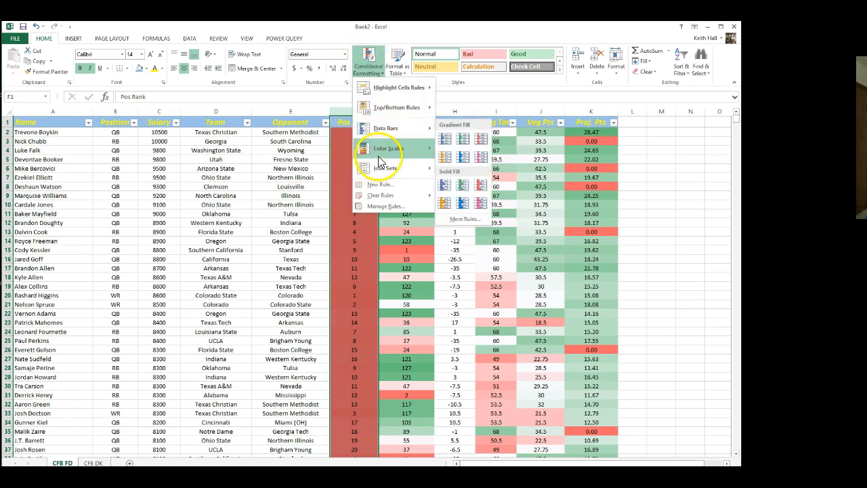
left_click(498, 153)
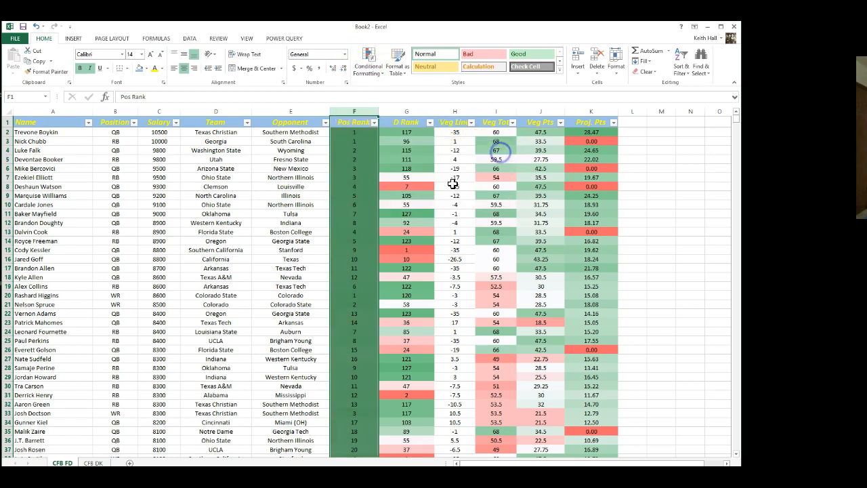
left_click(346, 169)
scroll(359, 210, "down", 5)
scroll(370, 208, "down", 5)
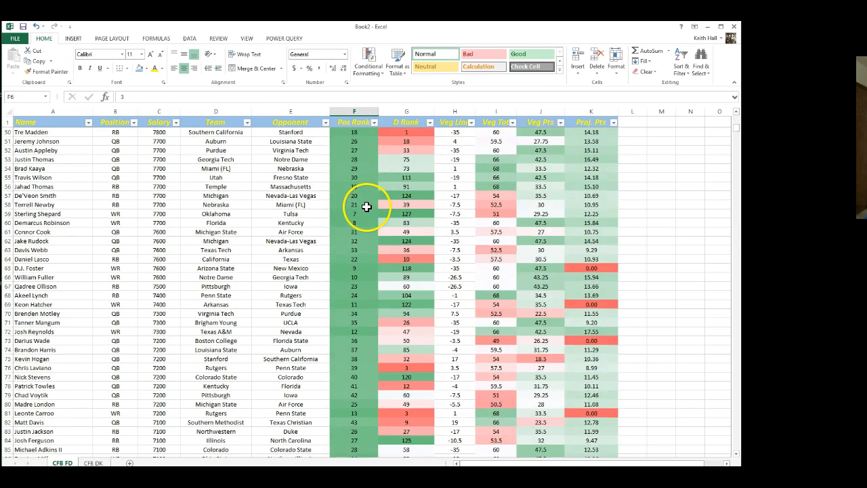
scroll(365, 204, "up", 10)
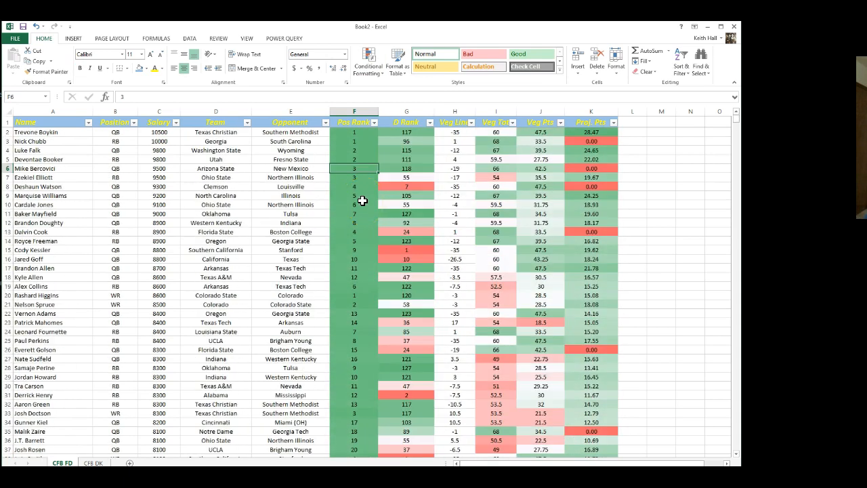
Filter the Proj. Pts column to exclude the players with 0.00 projected points
left_click(638, 149)
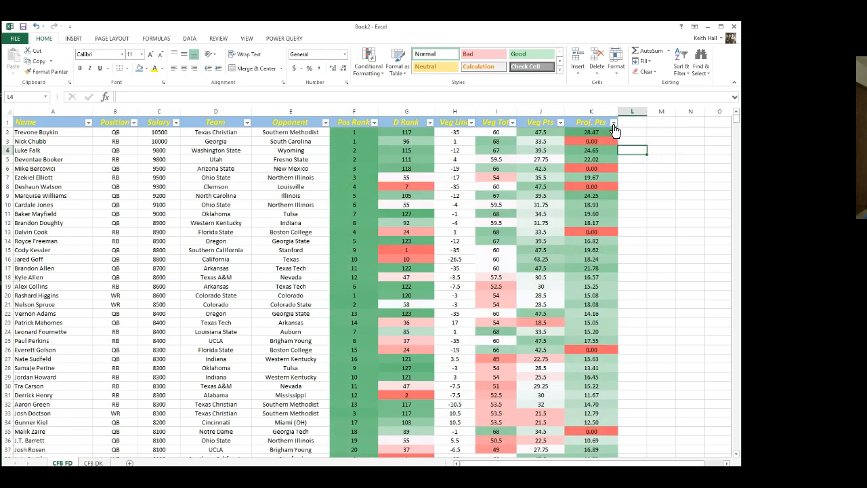
left_click(613, 122)
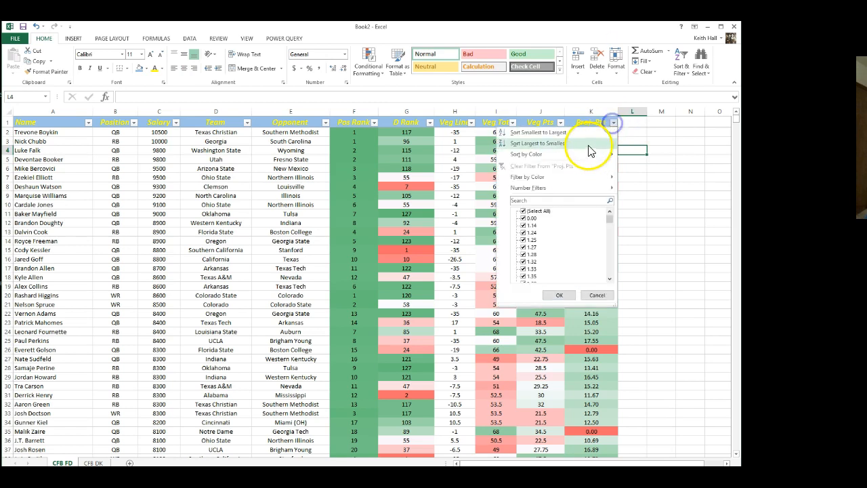
left_click(524, 218)
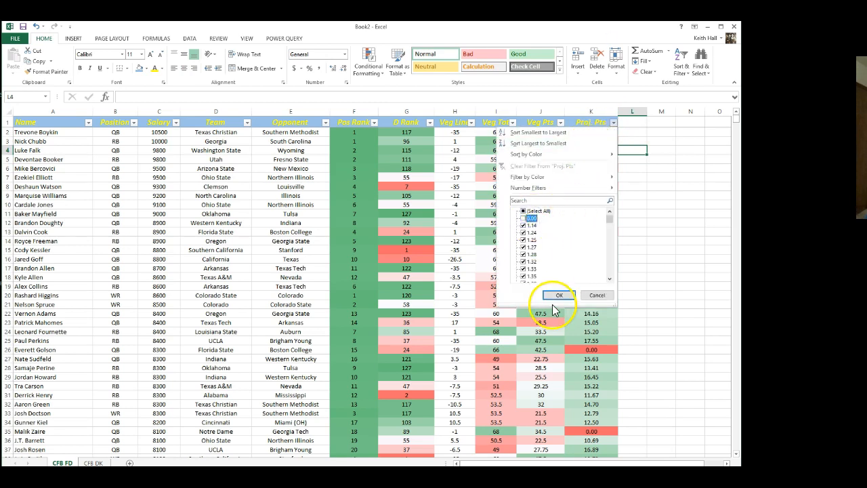
left_click(555, 296)
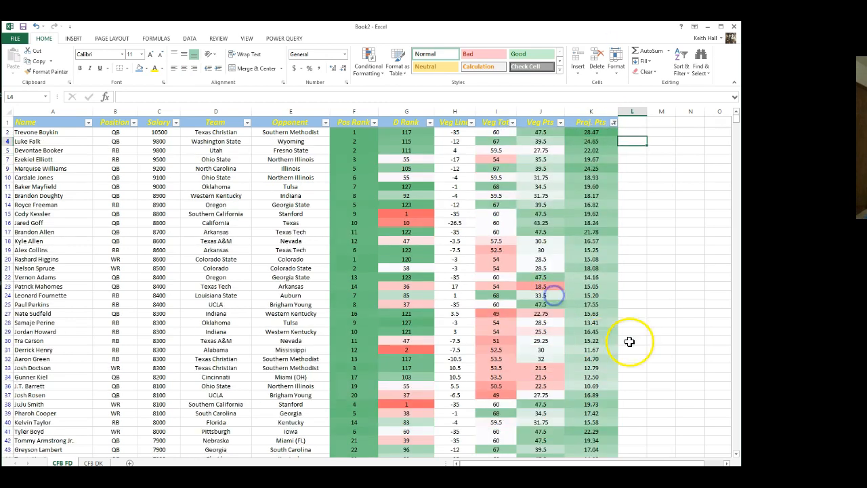
Sort the filtered player table by Proj. Pts from largest to smallest
left_click(614, 122)
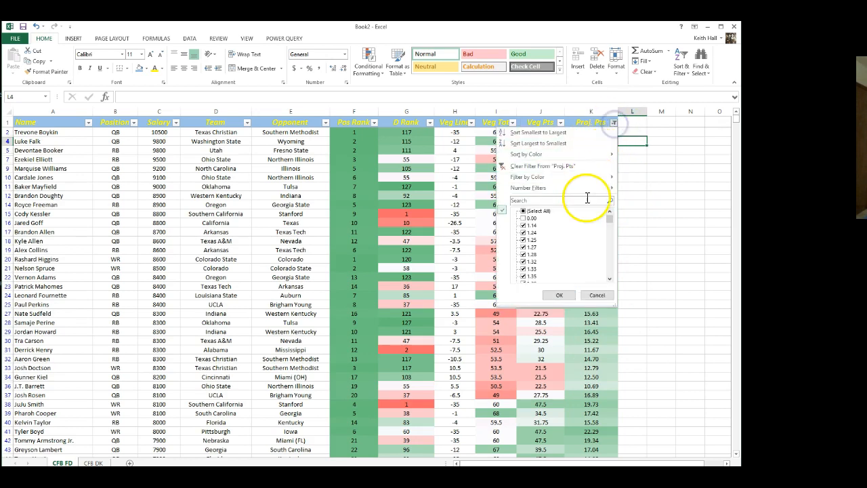
left_click(556, 143)
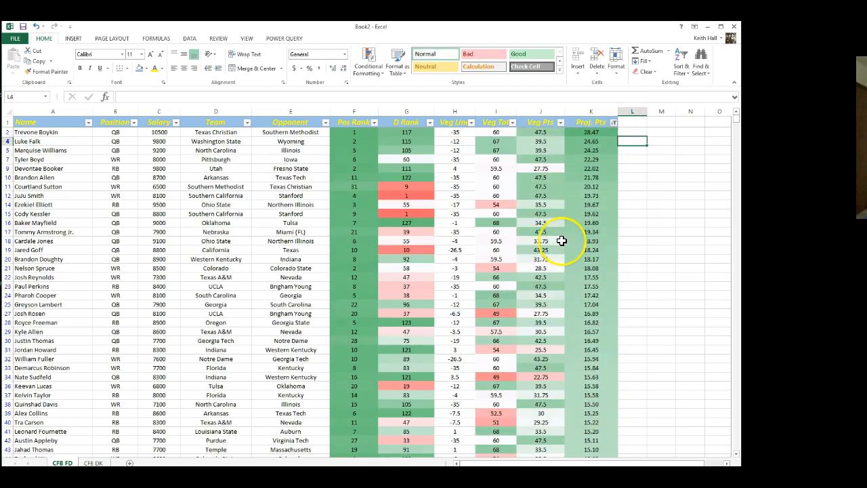
left_click(643, 211)
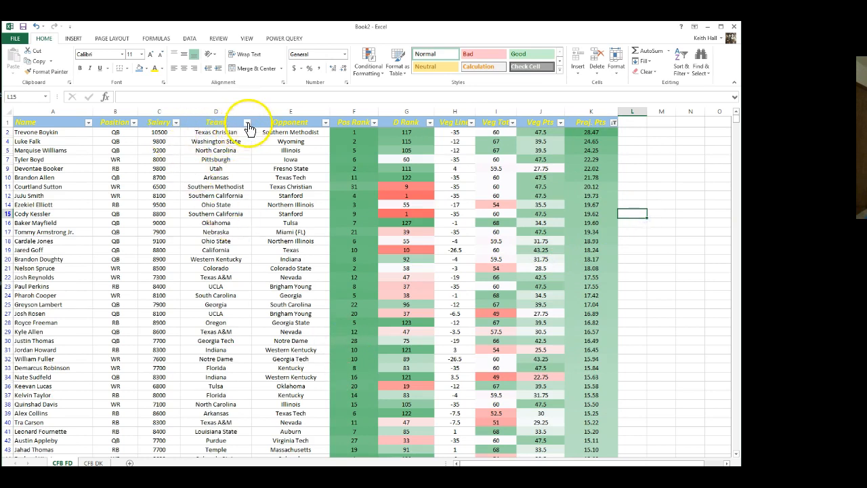
Deselect all teams in the Team column's filter and select Nevada
left_click(248, 122)
left_click(169, 211)
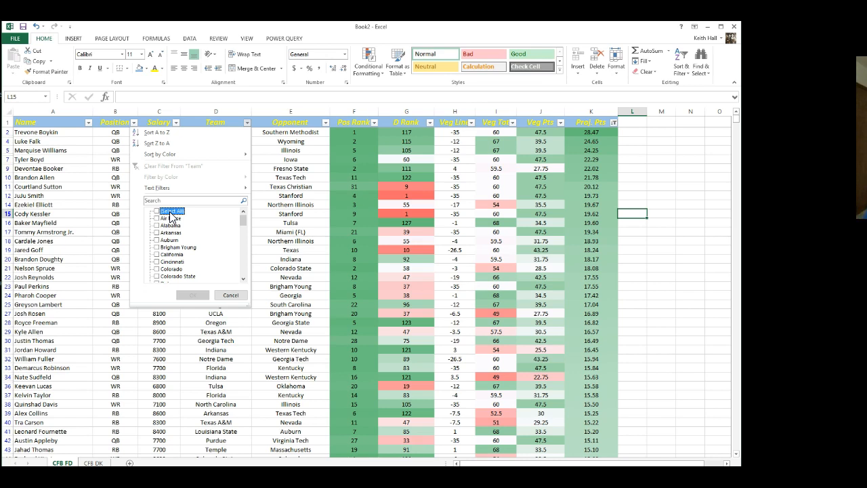
scroll(182, 242, "down", 5)
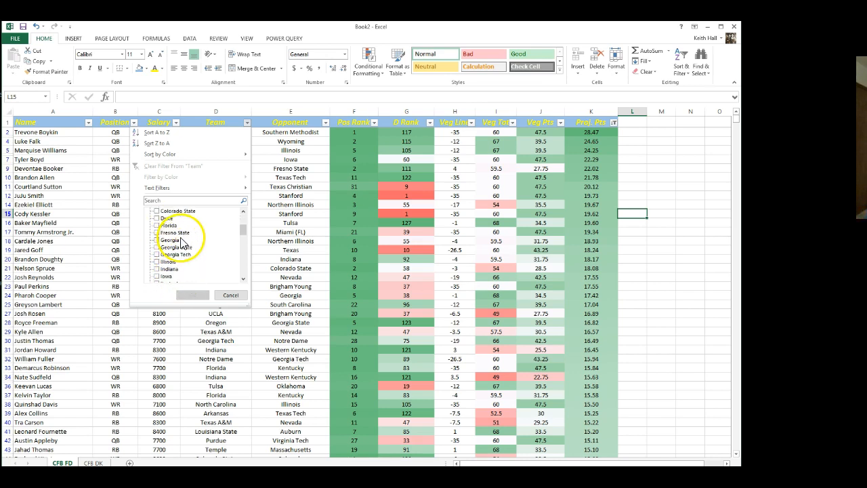
scroll(181, 242, "down", 3)
left_click(171, 241)
scroll(177, 251, "down", 6)
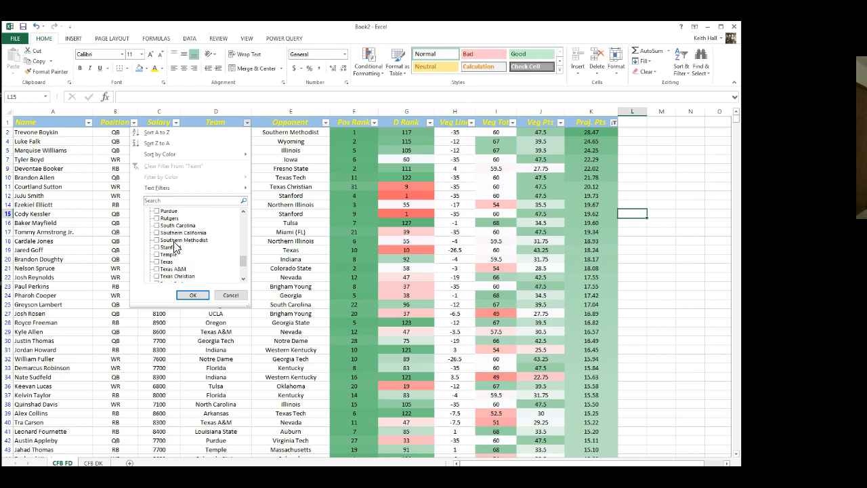
Add Texas A&M, Tulsa and Oklahoma to the teams selected in the Team filter
left_click(181, 270)
scroll(182, 271, "down", 2)
left_click(167, 248)
scroll(178, 237, "up", 4)
left_click(170, 225)
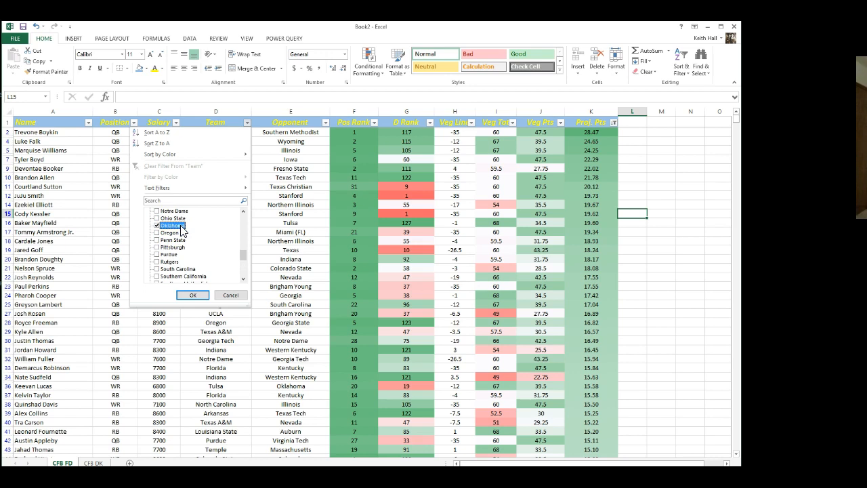
Include Michigan State and Illinois in the Team filter selection
scroll(182, 232, "up", 10)
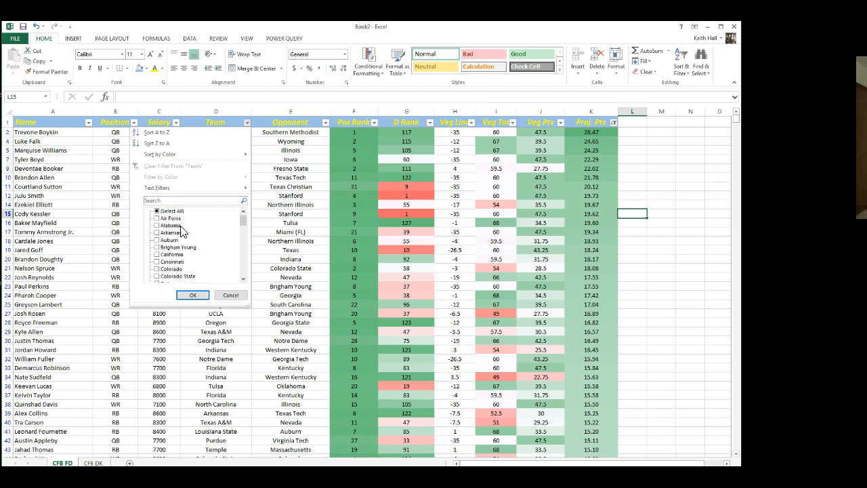
scroll(184, 233, "down", 4)
scroll(184, 234, "down", 3)
left_click(174, 241)
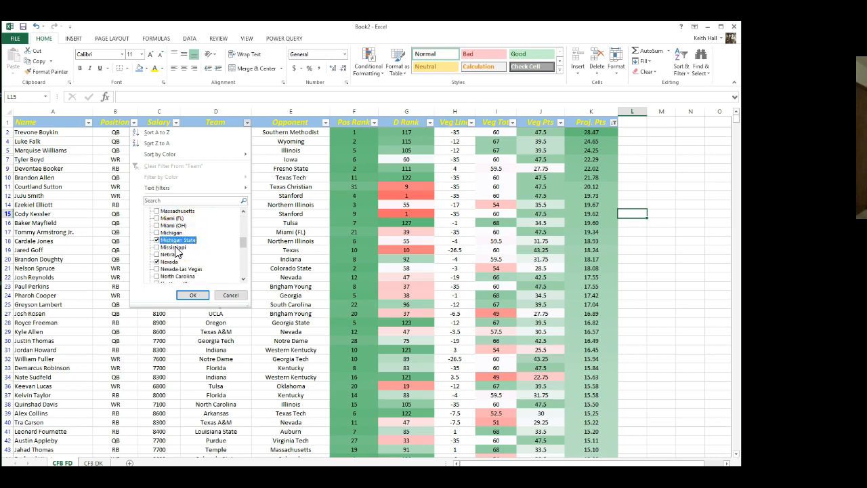
scroll(176, 251, "up", 3)
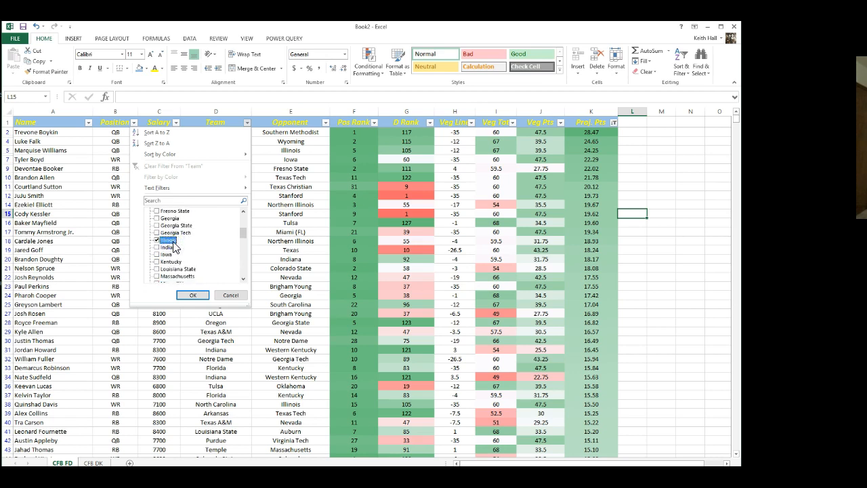
Include North Carolina and Nevada-Las Vegas in the Team filter selection
scroll(178, 245, "down", 4)
left_click(189, 241)
left_click(192, 255)
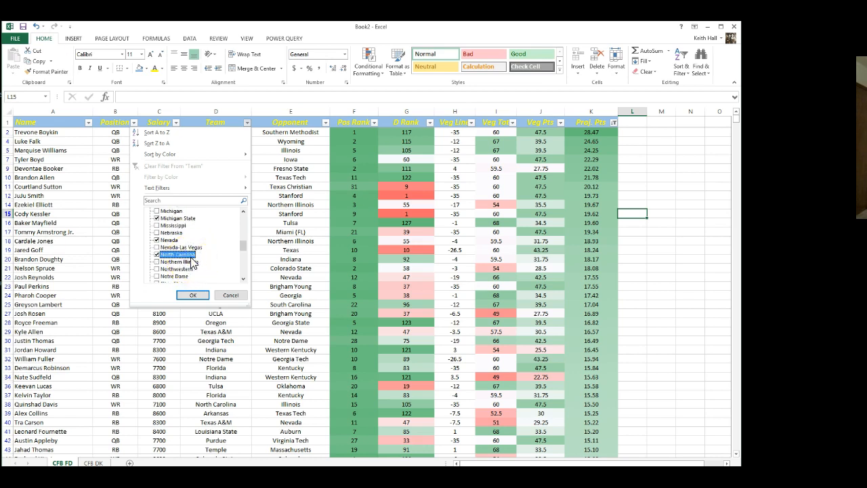
scroll(194, 249, "down", 1)
left_click(188, 226)
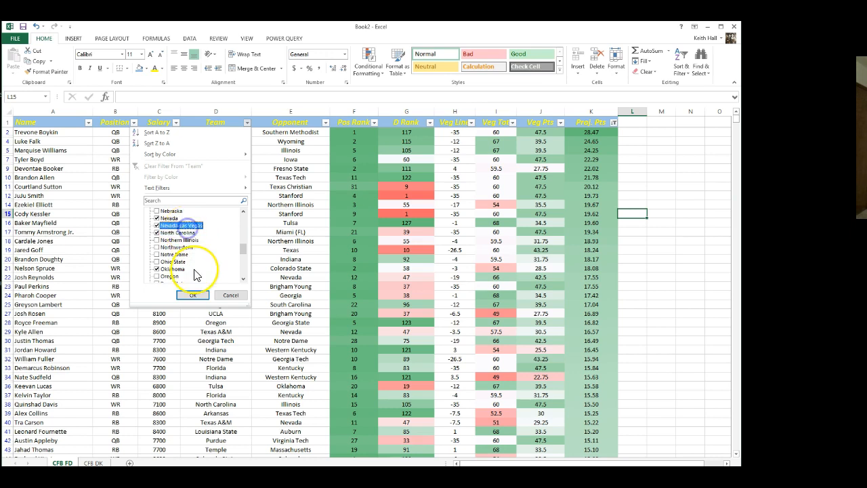
Add Michigan, Northwestern and Duke to the teams selected in the Team filter
scroll(193, 272, "up", 2)
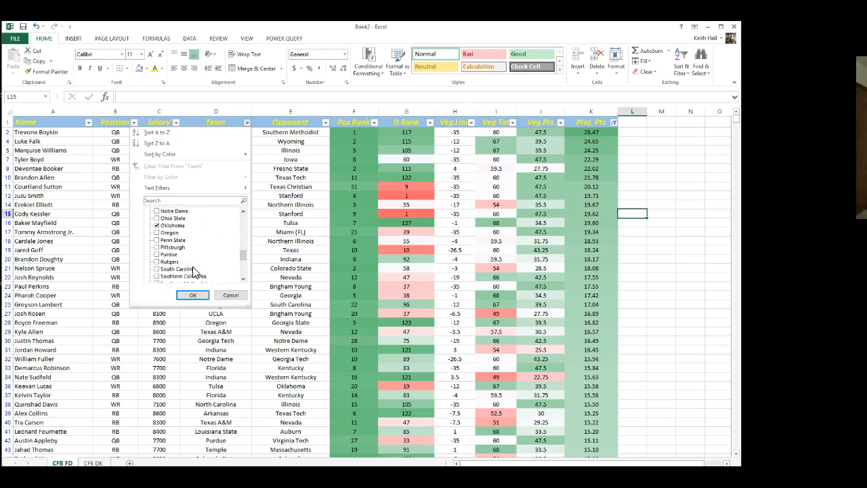
left_click(171, 232)
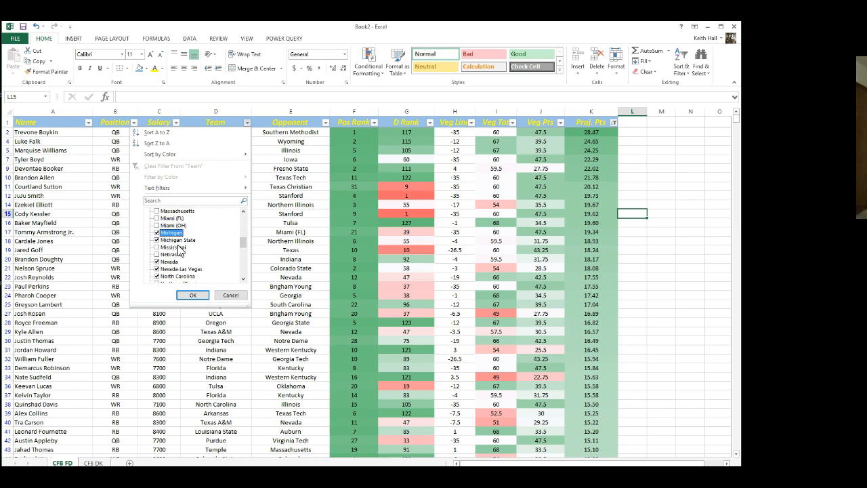
scroll(183, 254, "down", 2)
left_click(184, 248)
scroll(185, 253, "up", 8)
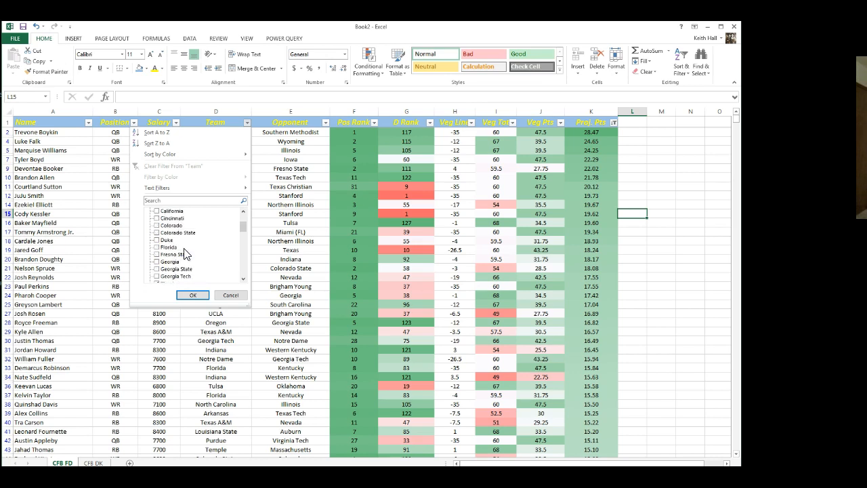
left_click(168, 241)
Add Georgia State and Oregon to the teams selected in the Team filter
scroll(169, 246, "down", 6)
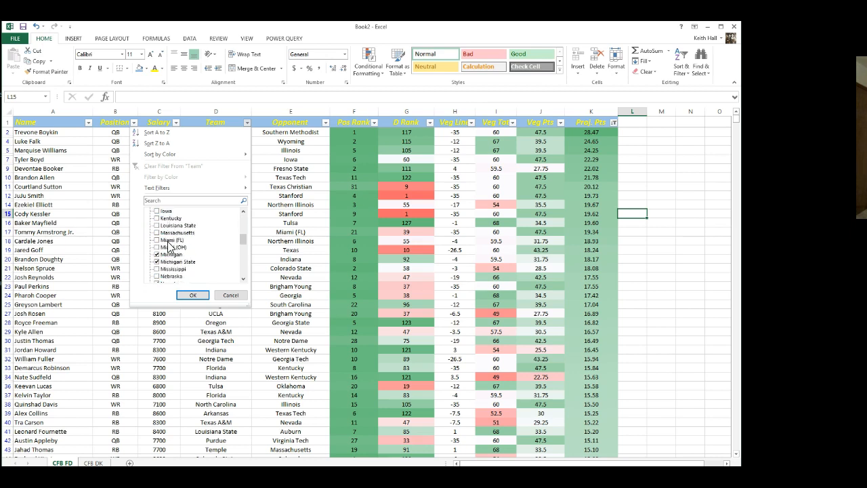
scroll(170, 247, "up", 3)
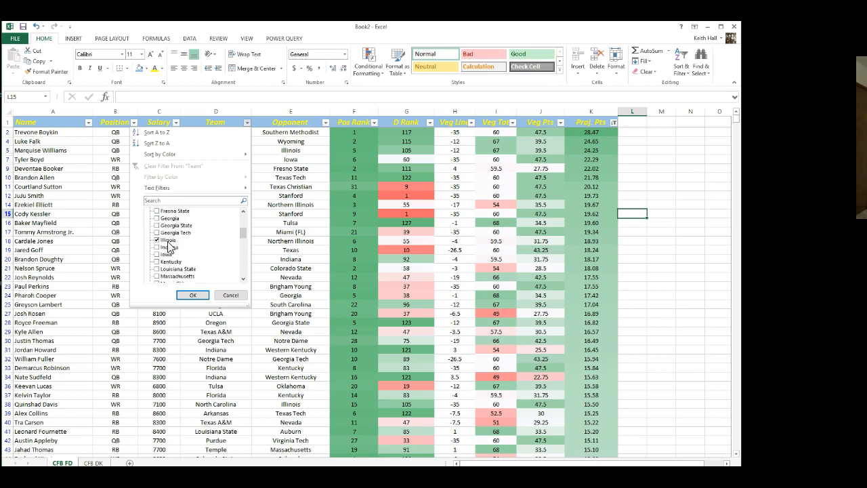
left_click(174, 225)
scroll(174, 231, "down", 6)
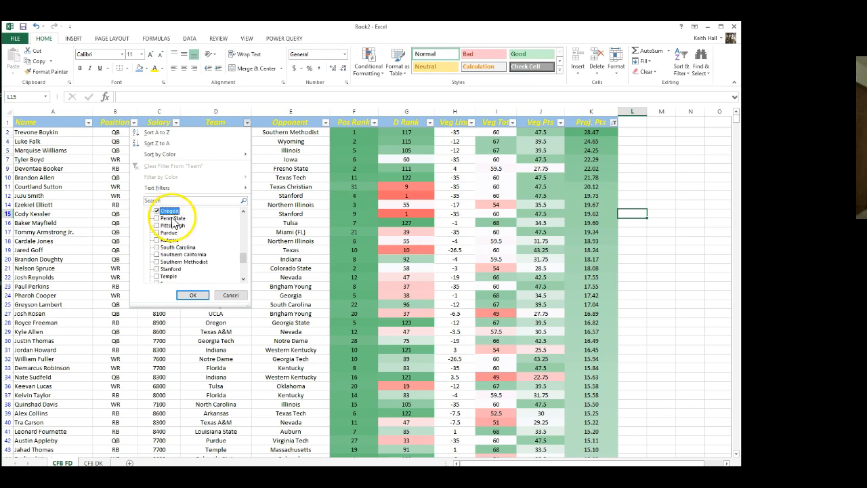
Include Temple and Massachusetts in the Team filter selection
scroll(176, 215, "down", 3)
left_click(174, 226)
left_click(170, 212)
left_click(176, 241)
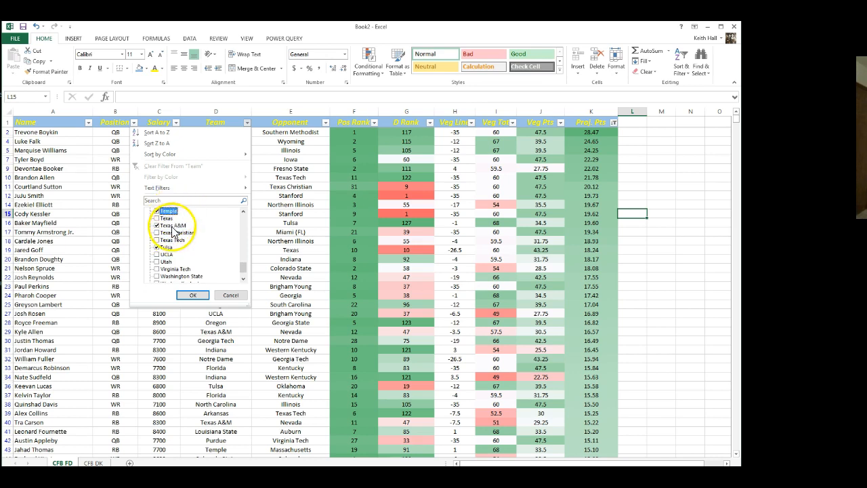
scroll(178, 244, "down", 1)
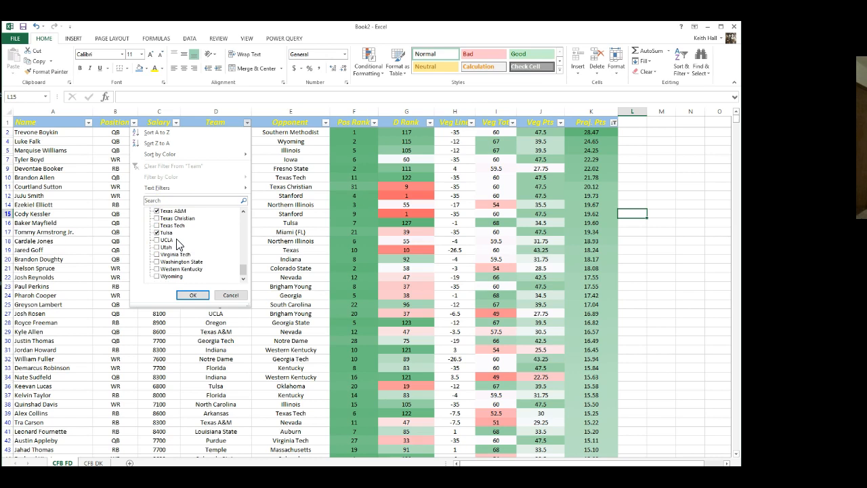
scroll(178, 244, "up", 12)
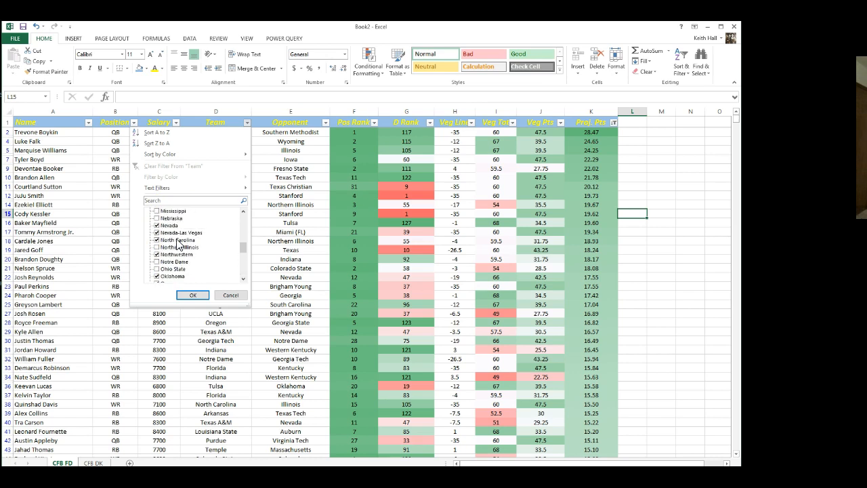
scroll(178, 241, "up", 1)
left_click(178, 219)
Add Georgia Tech and Notre Dame to the teams selected in the Team filter
scroll(182, 243, "up", 7)
scroll(182, 244, "down", 2)
left_click(175, 254)
left_click(175, 262)
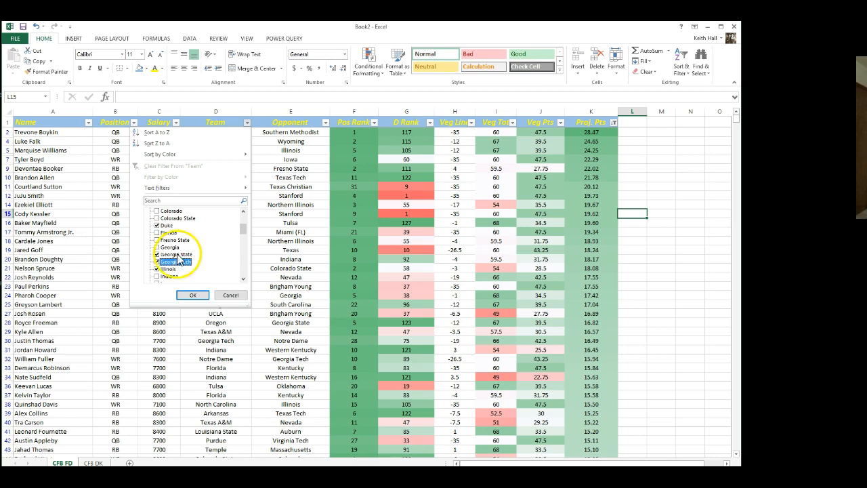
scroll(179, 258, "up", 2)
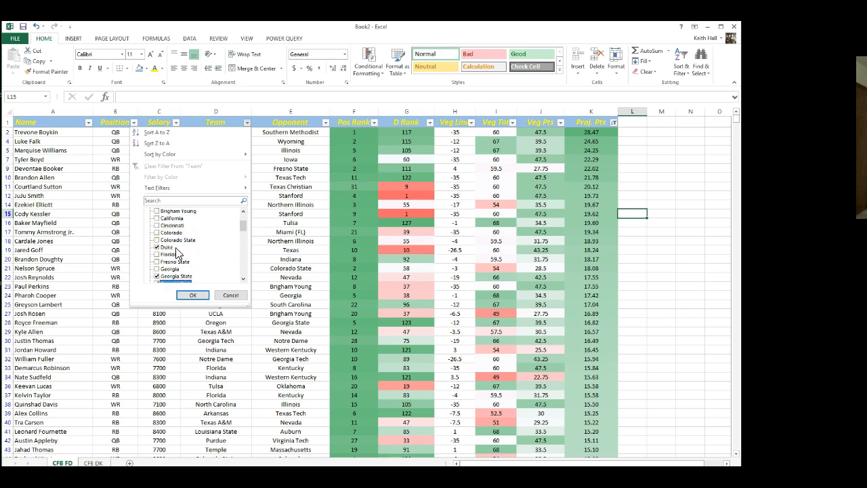
scroll(178, 252, "down", 5)
scroll(178, 257, "down", 3)
scroll(178, 264, "down", 6)
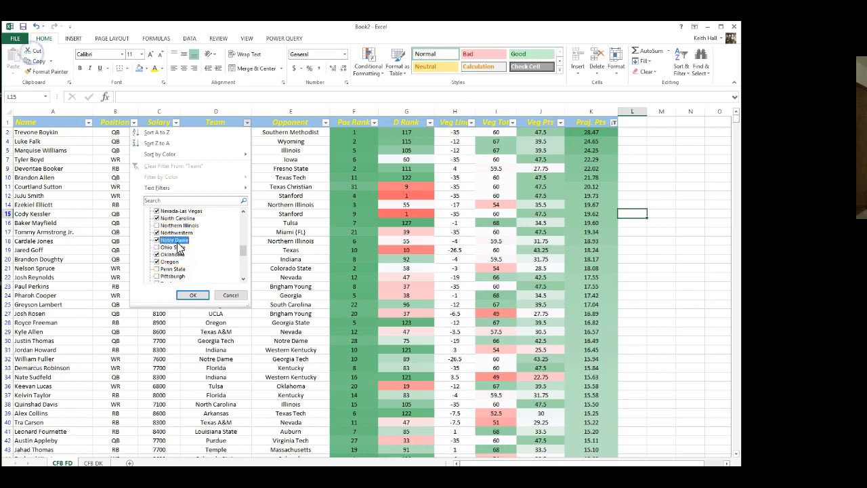
Include Northern Illinois, Ohio State, Auburn and Louisiana State in the Team filter selection
scroll(180, 248, "up", 2)
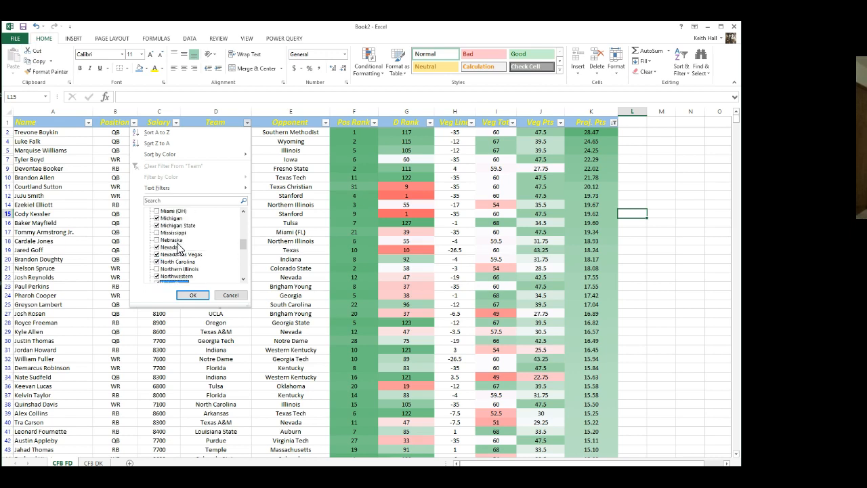
scroll(178, 248, "down", 6)
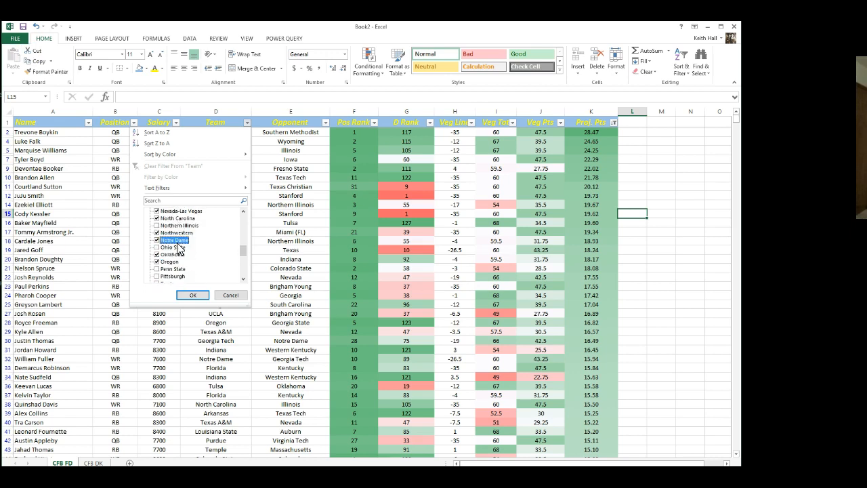
left_click(180, 226)
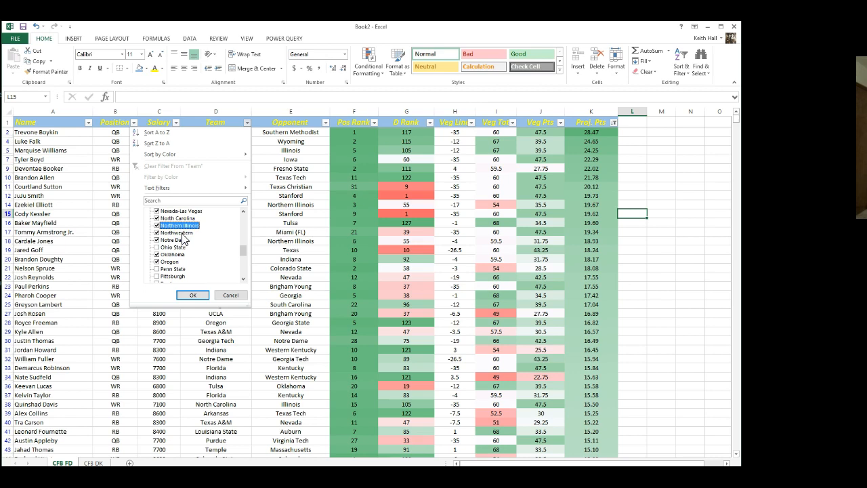
scroll(182, 240, "down", 1)
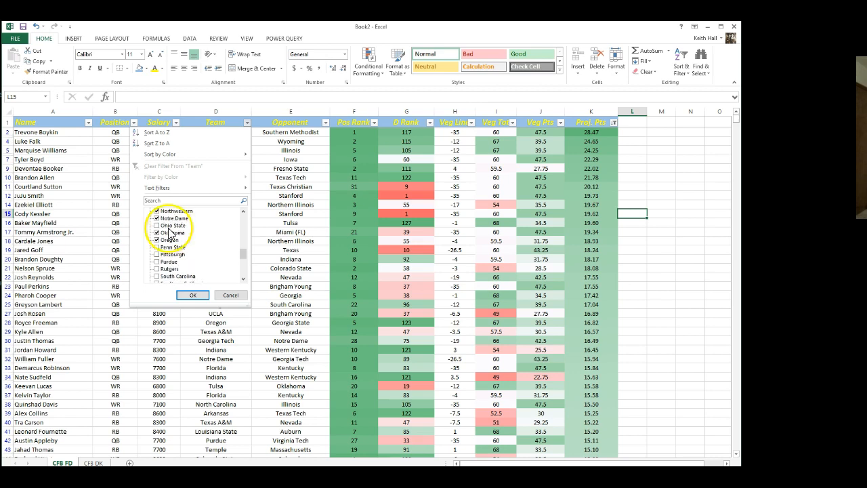
scroll(172, 232, "up", 15)
scroll(173, 242, "down", 6)
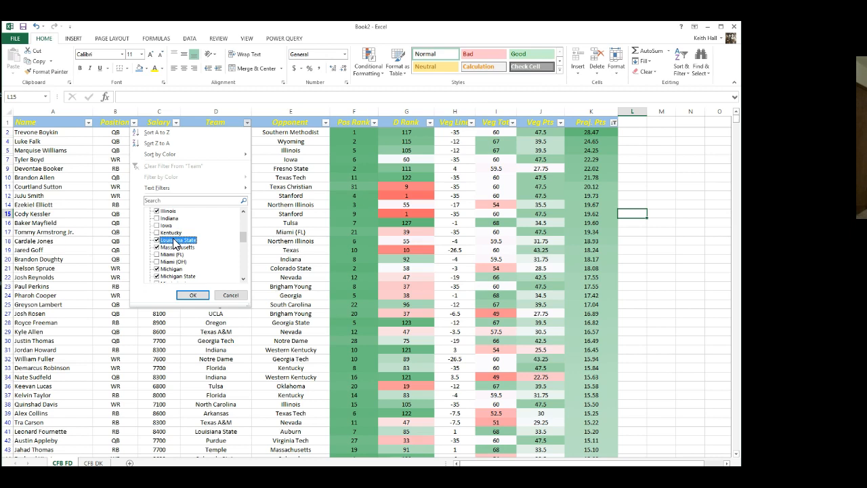
Add Virginia Tech and Purdue to the teams selected in the Team filter
scroll(175, 245, "down", 10)
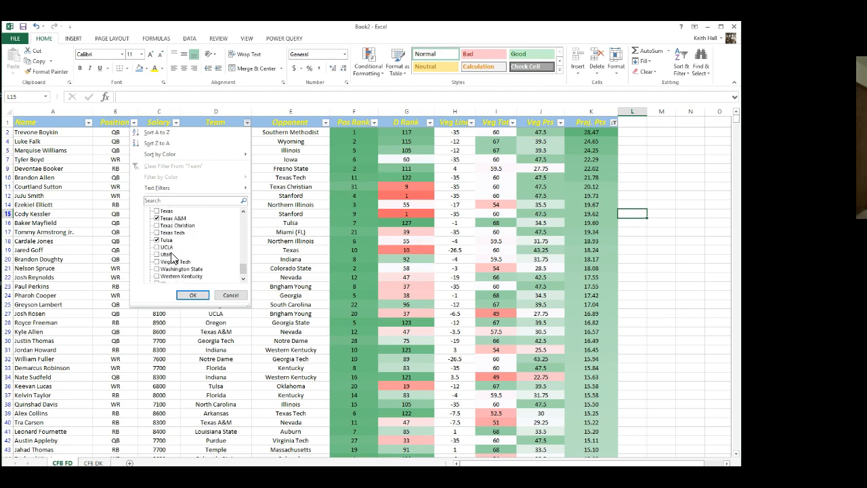
left_click(167, 262)
scroll(167, 268, "up", 8)
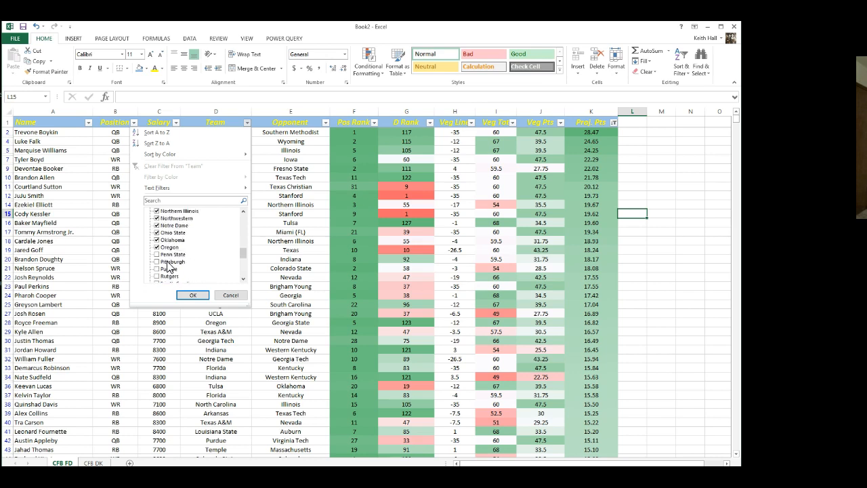
left_click(169, 226)
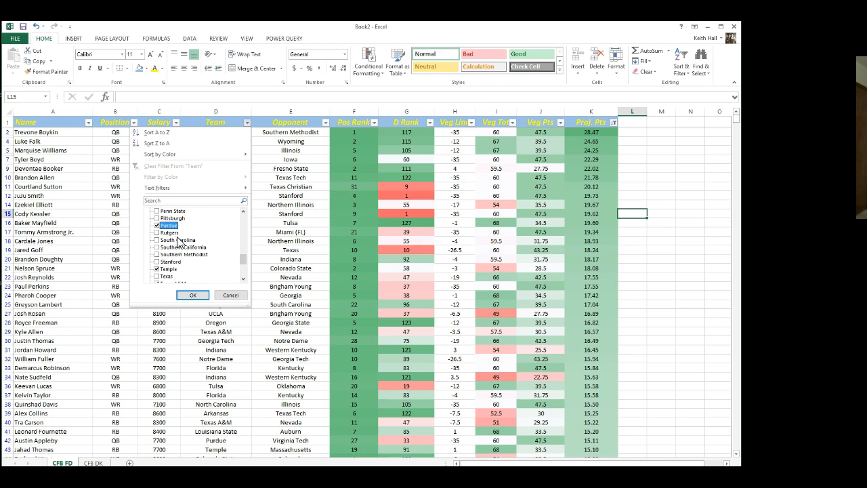
Include Cincinnati and Miami (OH) in the Team filter selection
scroll(183, 249, "up", 2)
scroll(183, 249, "up", 7)
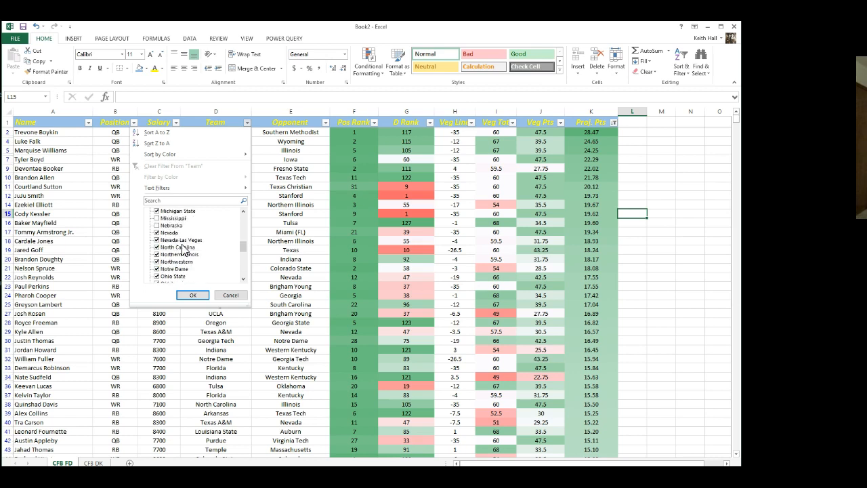
scroll(183, 250, "up", 1)
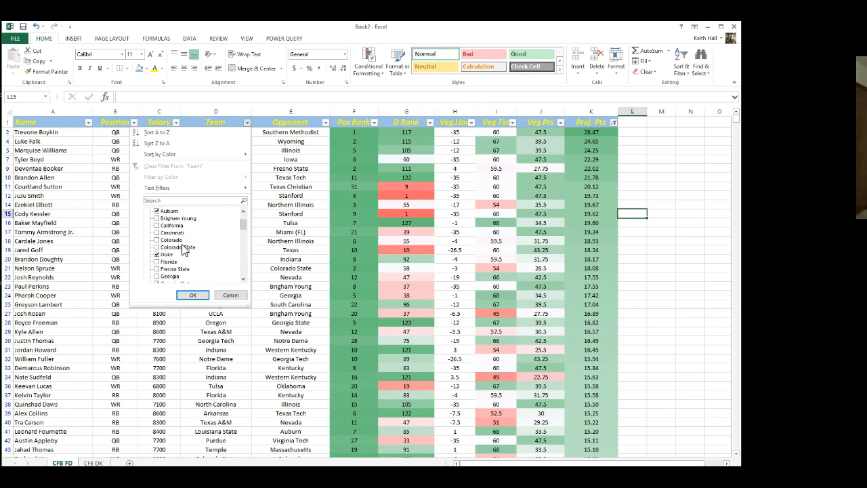
left_click(177, 233)
scroll(180, 250, "down", 4)
left_click(173, 240)
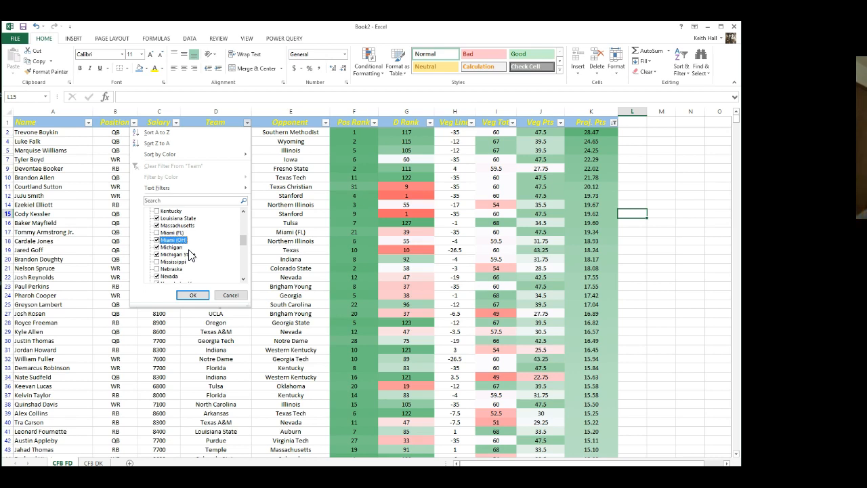
Add Nebraska and Miami (FL) to the teams selected in the Team filter
scroll(194, 255, "up", 4)
scroll(181, 251, "down", 6)
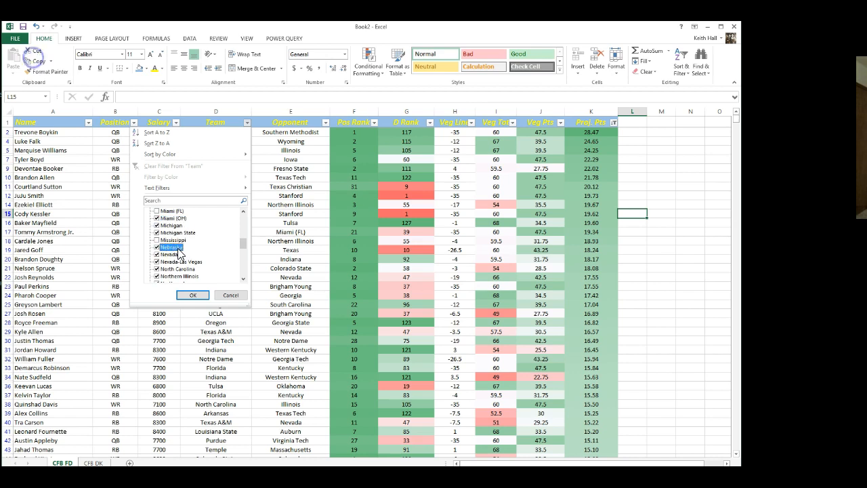
scroll(181, 254, "up", 1)
left_click(178, 255)
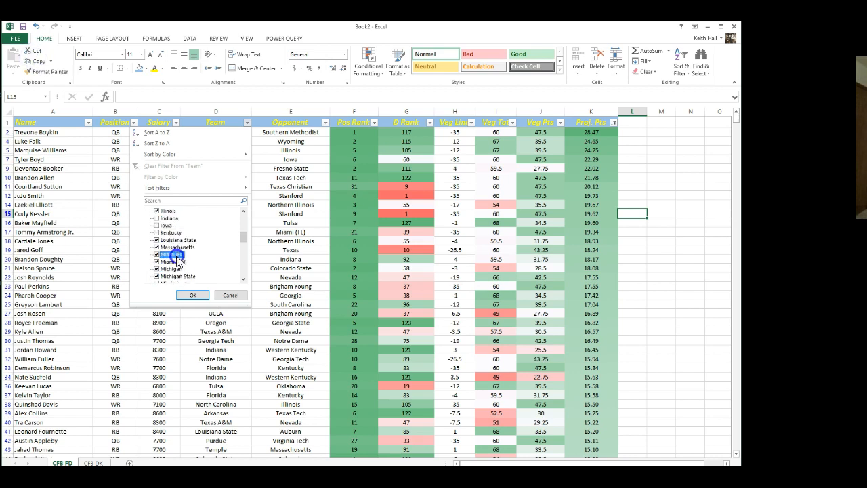
Include Western Kentucky and Indiana in the Team filter selection and apply the filter
scroll(210, 269, "down", 8)
left_click(194, 269)
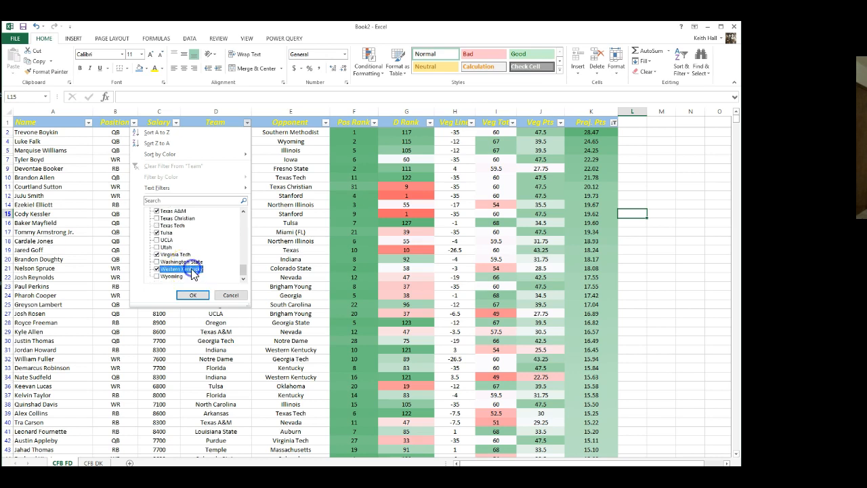
scroll(194, 272, "up", 6)
scroll(194, 274, "up", 1)
scroll(194, 274, "up", 1)
scroll(194, 274, "up", 3)
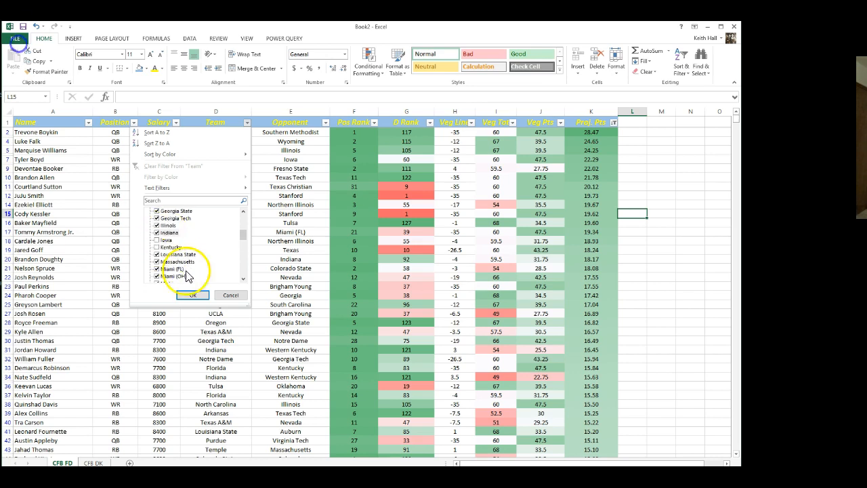
left_click(195, 294)
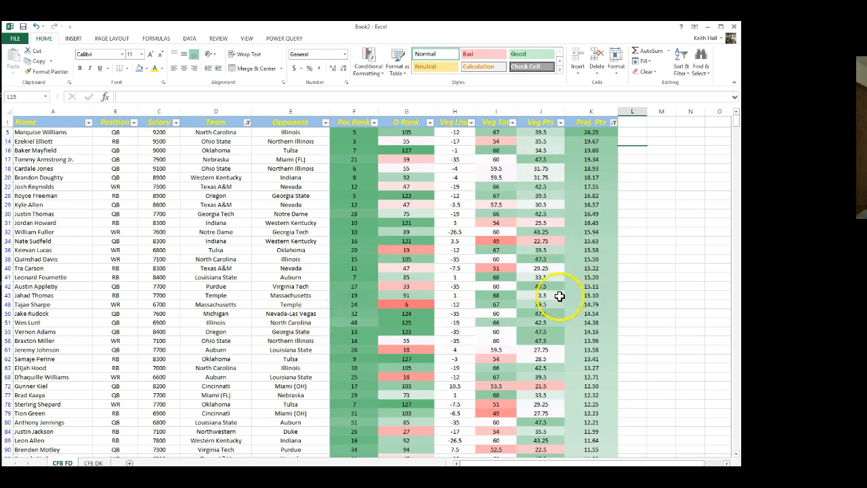
Filter the Position column to show only QB players
scroll(341, 186, "down", 2)
scroll(338, 178, "up", 2)
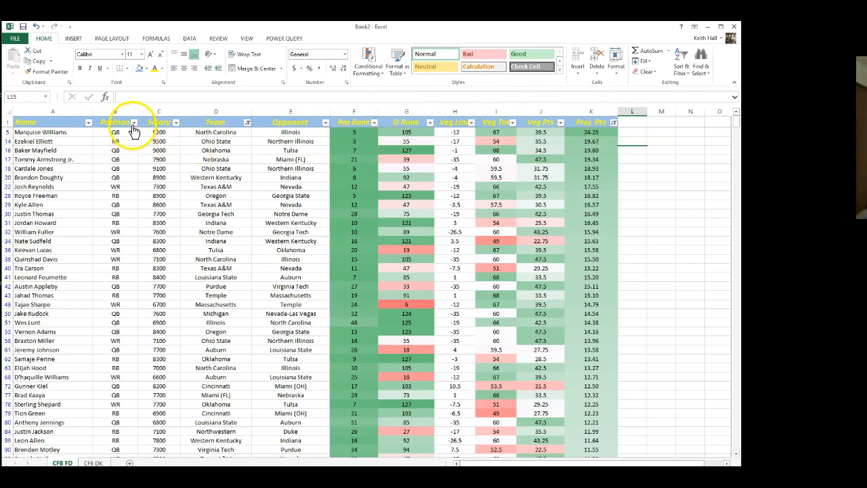
left_click(134, 122)
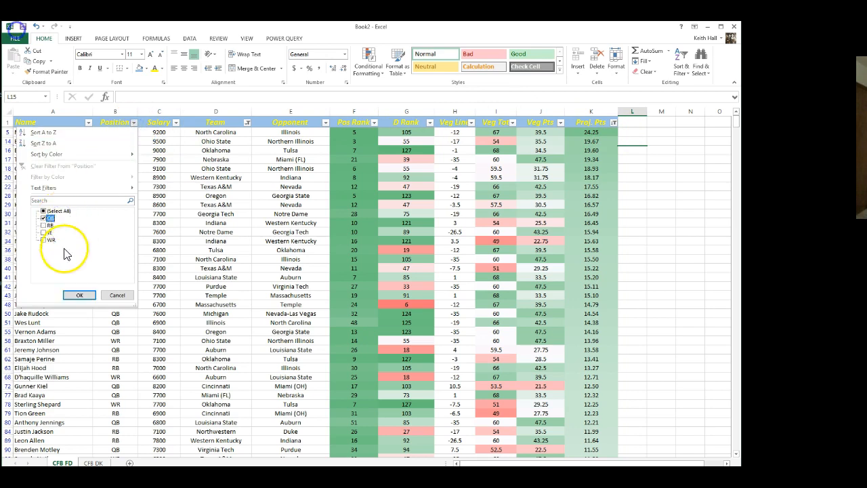
left_click(81, 296)
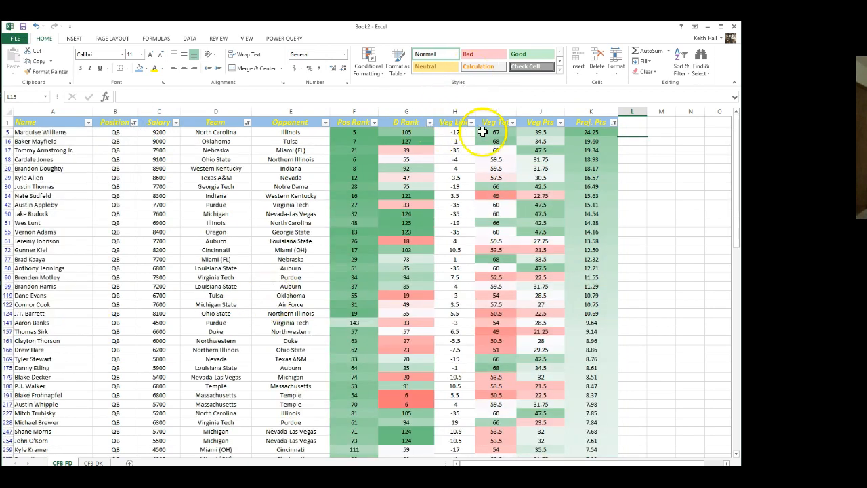
Filter the Veg Tot column to show only the totals 60, 66, 67 and 68
left_click(515, 129)
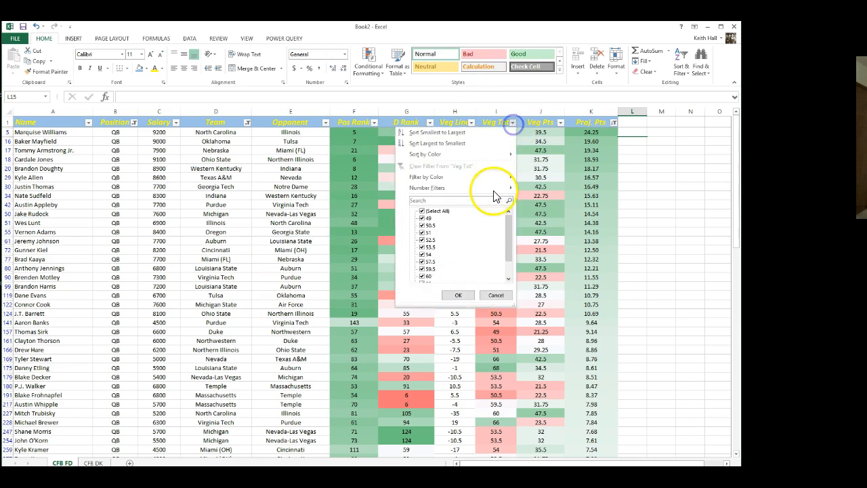
left_click(440, 211)
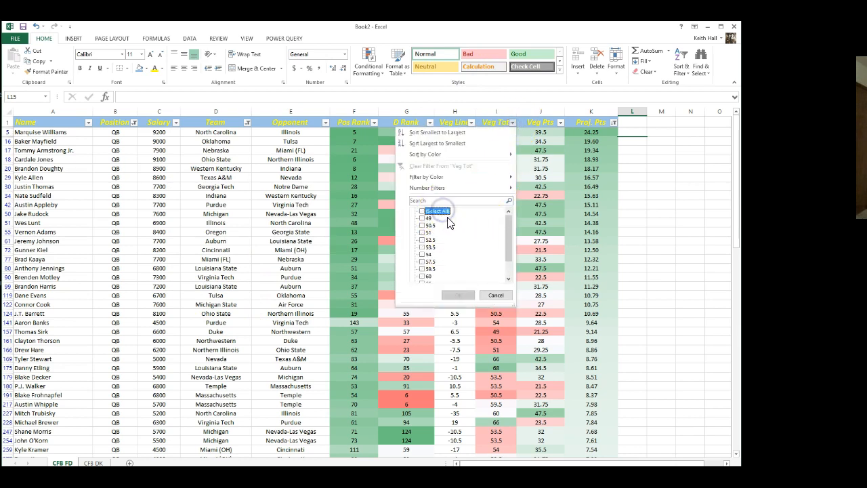
scroll(447, 227, "down", 1)
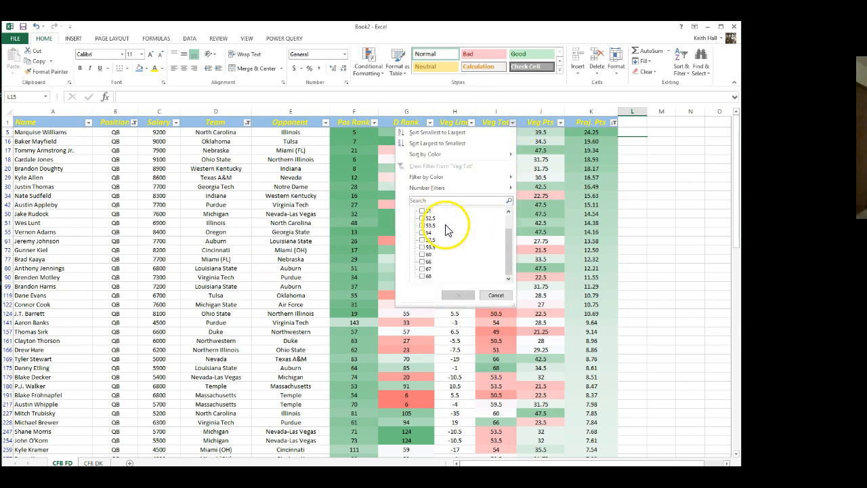
left_click(425, 256)
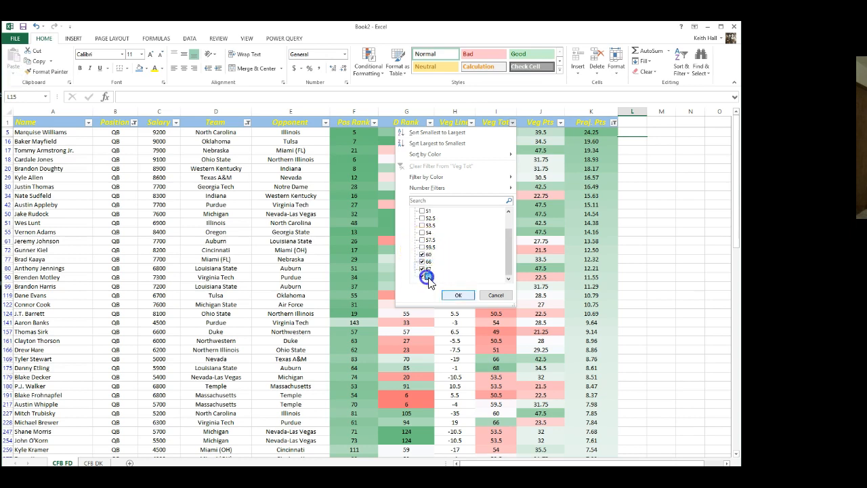
left_click(450, 295)
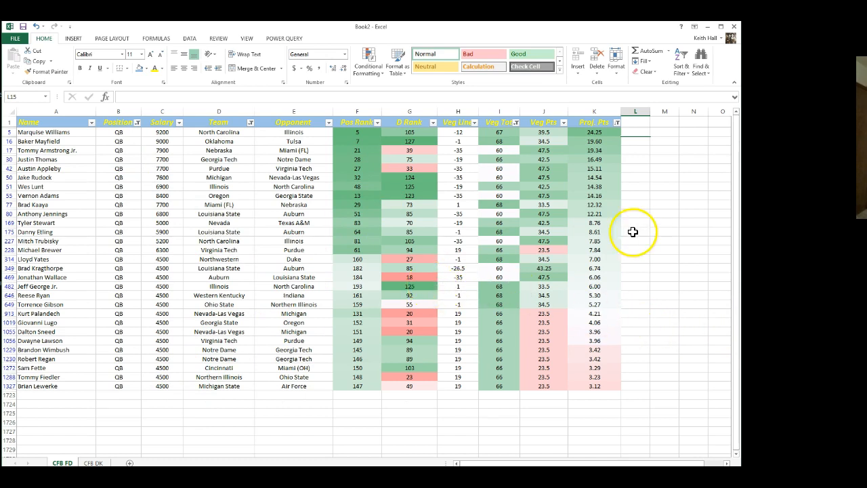
left_click(213, 122)
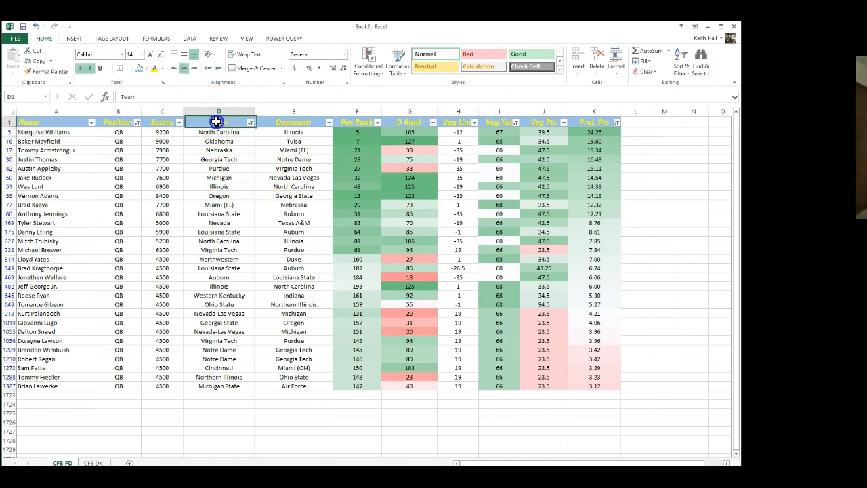
left_click(280, 122)
left_click(225, 122)
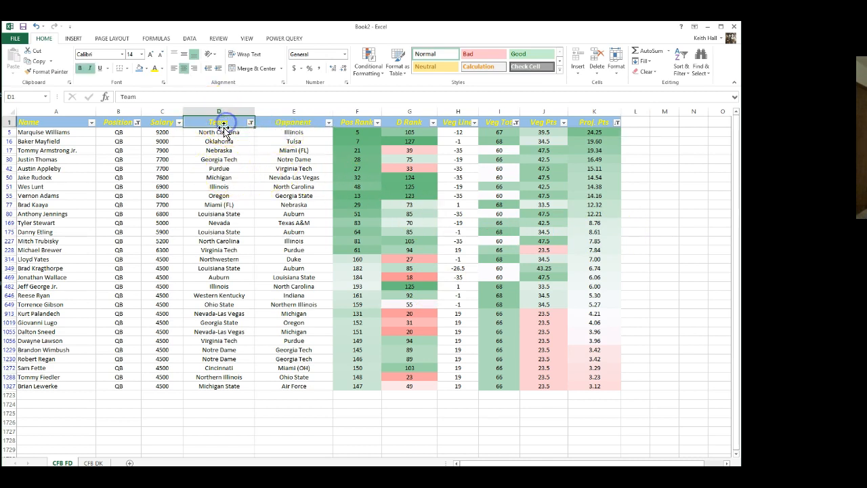